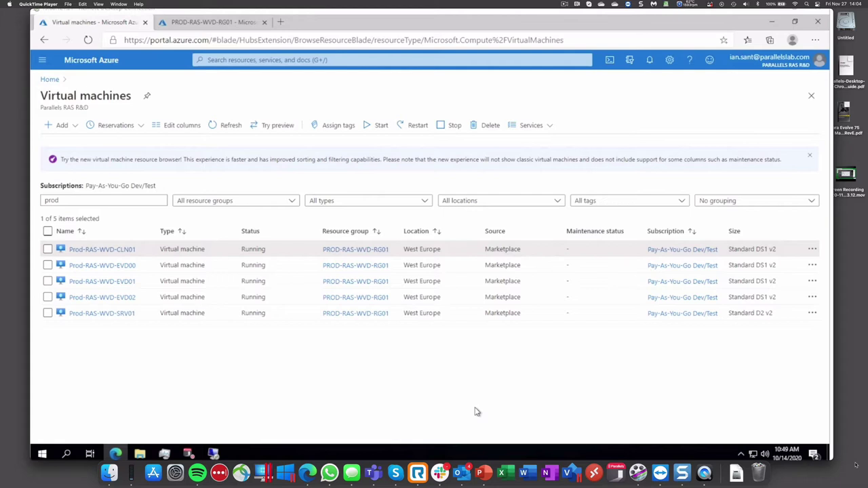
# Step: Switch to the Parallels RAS console and examine the site's servers, RD session hosts and published RDSH iexplore and RDSH Desktop resources
pyautogui.click(190, 453)
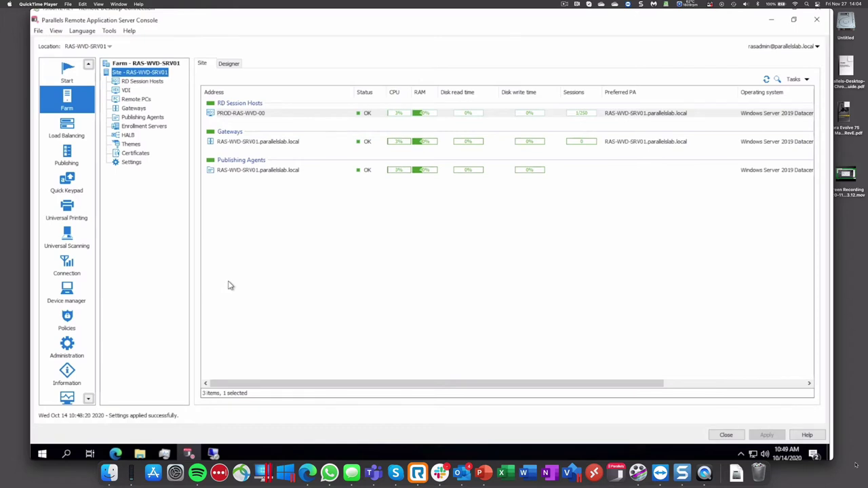
pyautogui.click(248, 143)
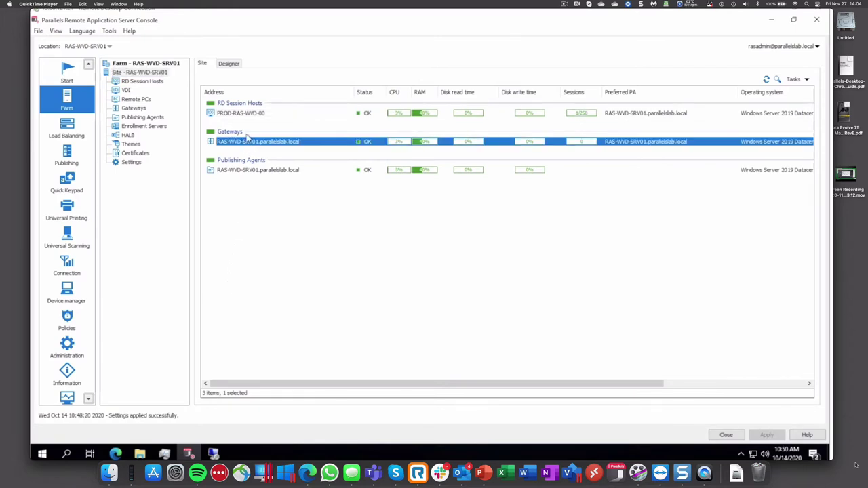
pyautogui.click(245, 115)
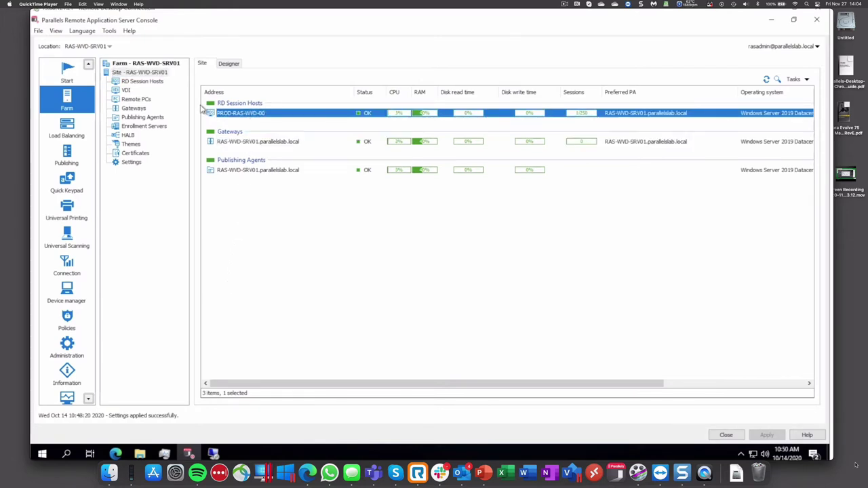
pyautogui.click(152, 83)
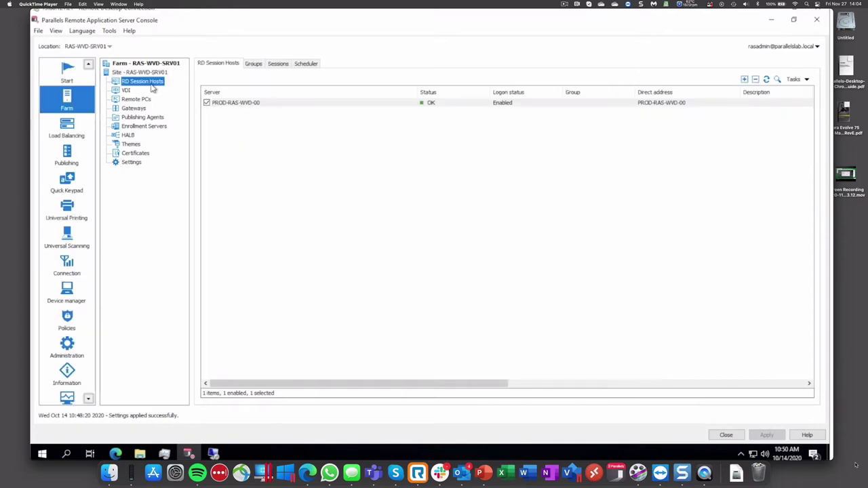
pyautogui.click(76, 156)
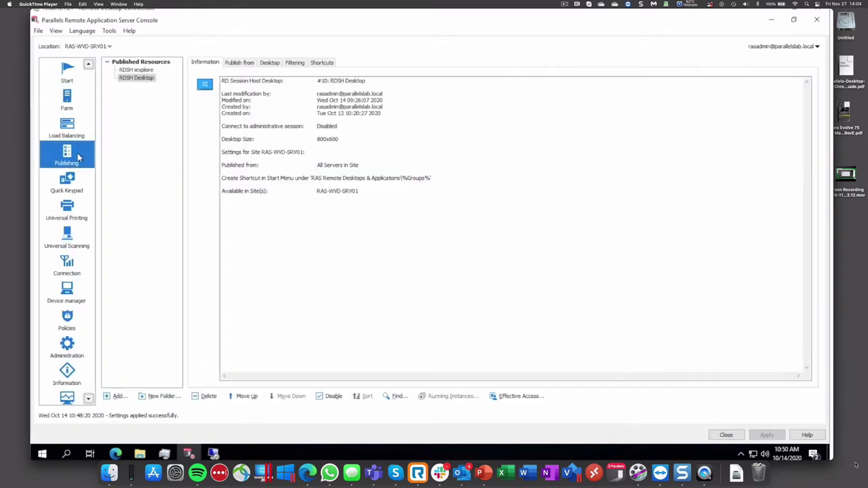
pyautogui.click(143, 72)
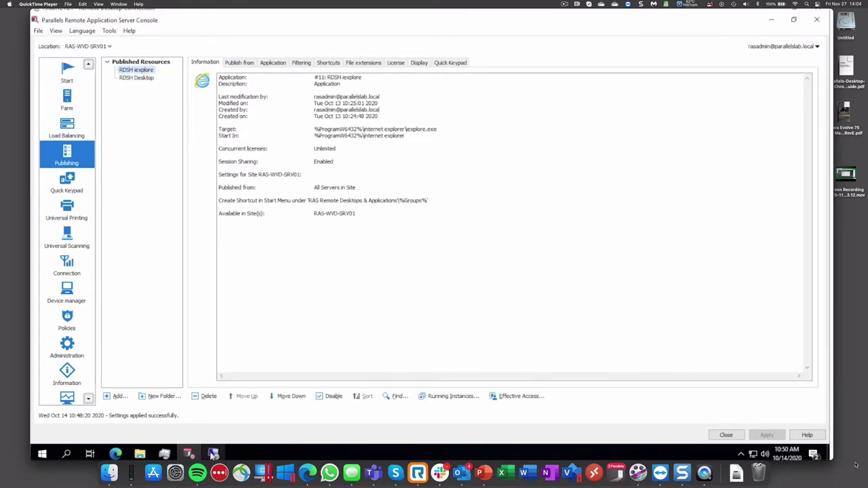
# Step: Switch to the RASClient remote desktop, review the Parallels-RAS-WVD connection properties and accept them to load the published resources
pyautogui.click(213, 453)
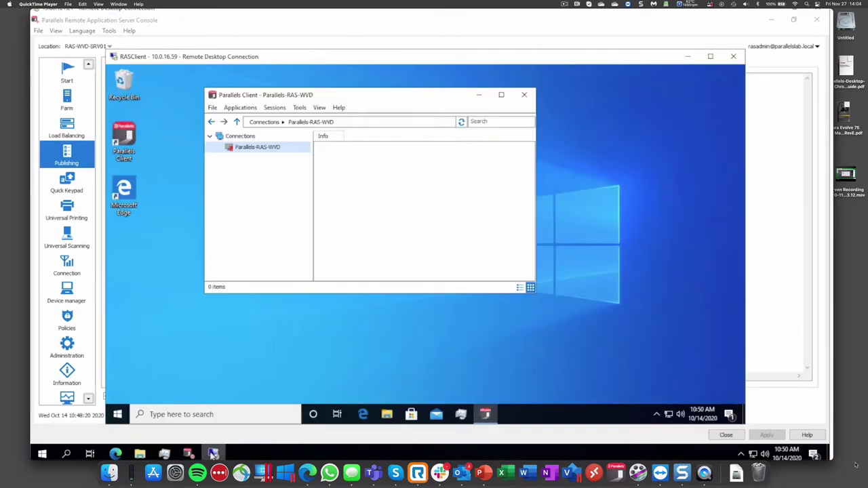
pyautogui.rightClick(285, 150)
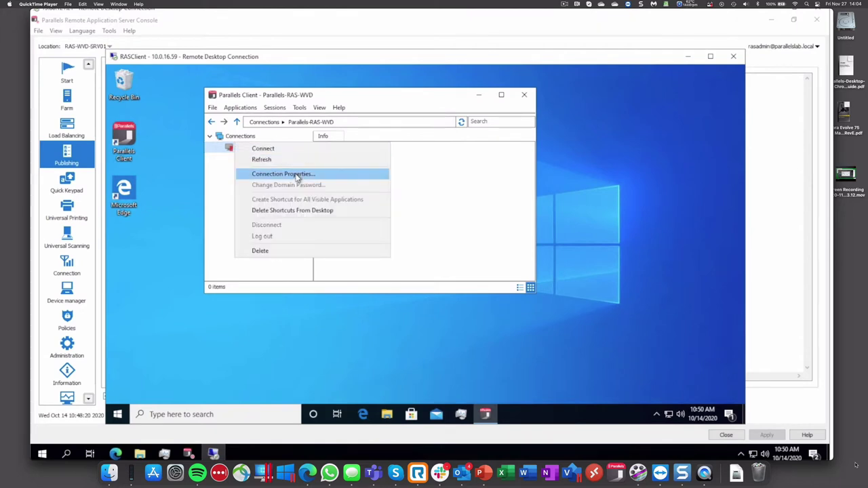
pyautogui.click(299, 174)
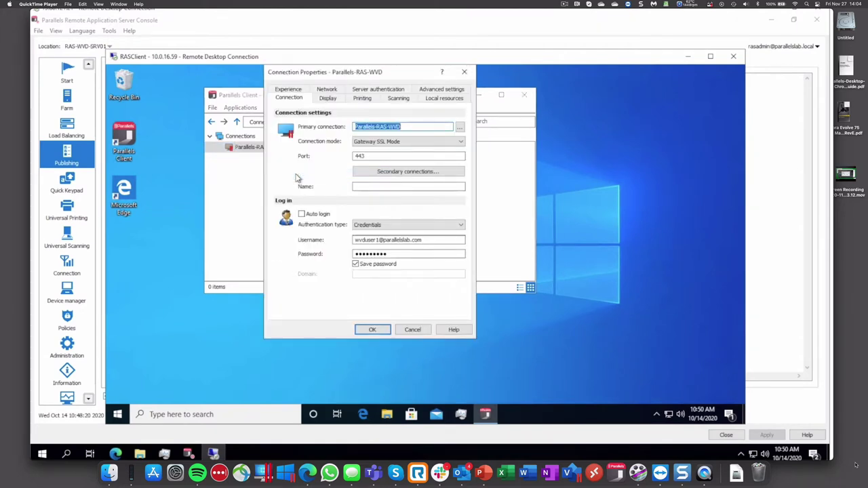
pyautogui.click(370, 330)
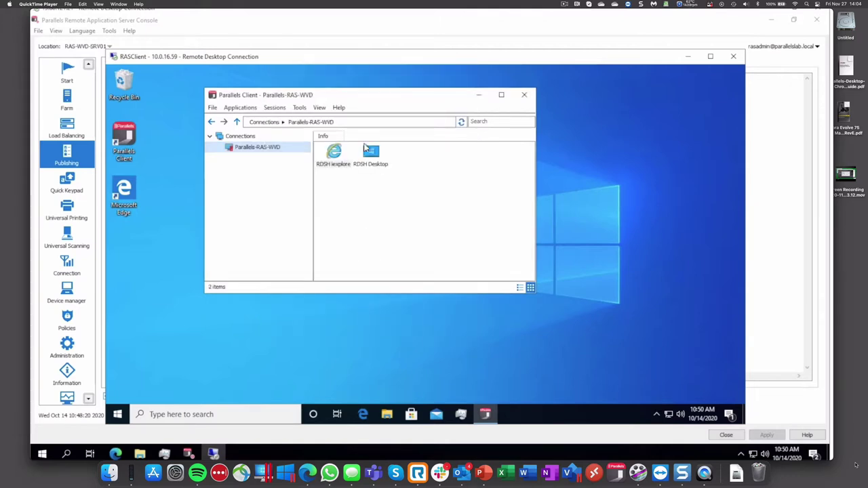
# Step: Test the published RDSH Desktop and RDSH iexplore resources by launching them from Parallels Client, and close the browser
pyautogui.doubleClick(370, 153)
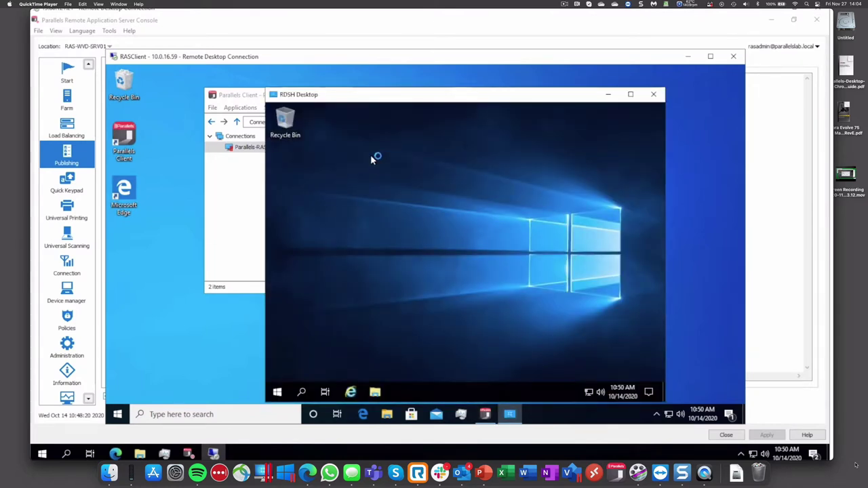
pyautogui.moveTo(516, 98); pyautogui.dragTo(721, 99)
pyautogui.click(337, 157)
pyautogui.doubleClick(337, 157)
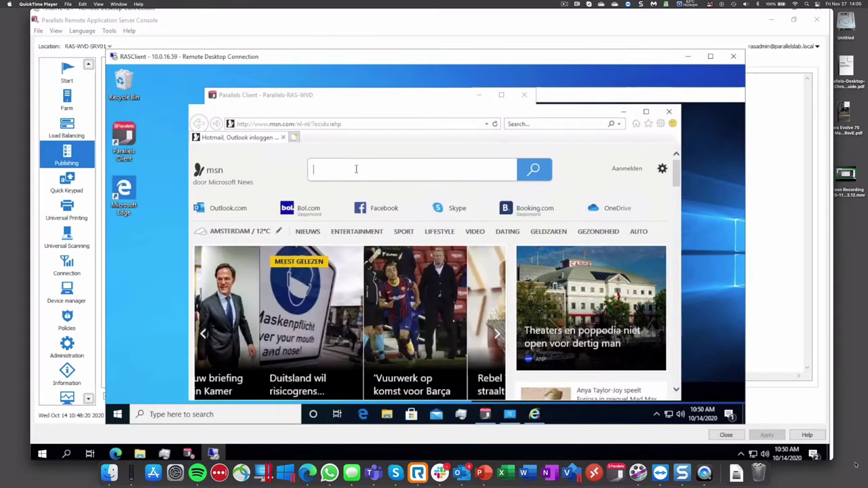
pyautogui.write('mm')
pyautogui.press('BackSpace')
pyautogui.press('BackSpace')
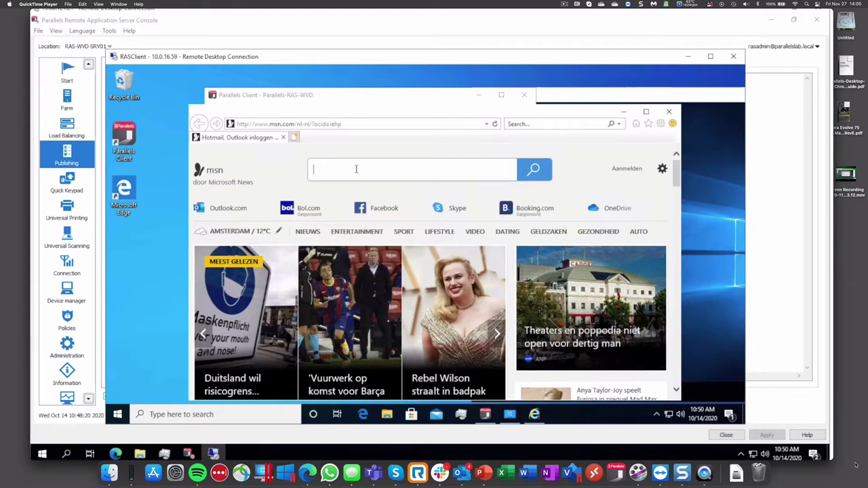
pyautogui.click(669, 111)
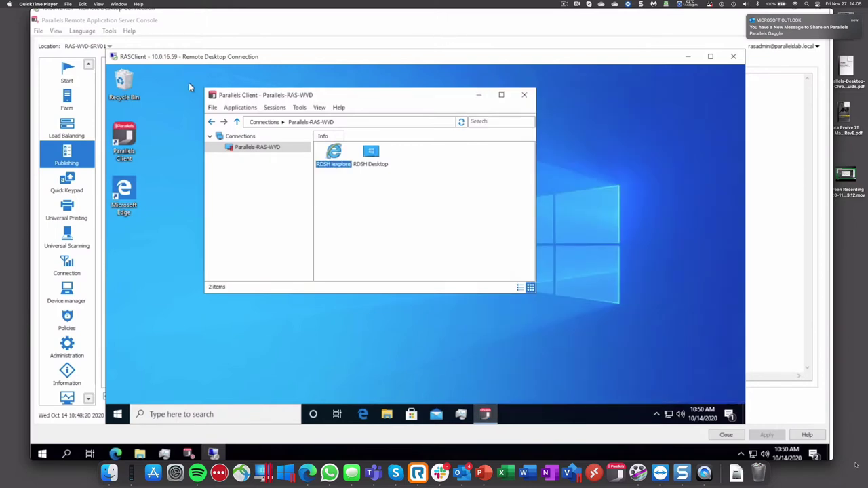
# Step: Start deploying Windows Virtual Desktop from the RAS console, download the WVD Agent and Bootloader, and keep the Standard client feature set
pyautogui.click(76, 102)
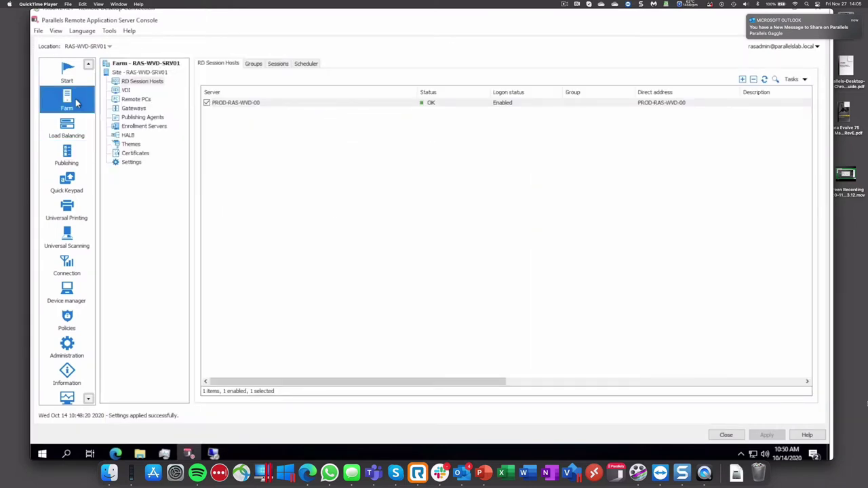
pyautogui.click(68, 73)
pyautogui.click(173, 263)
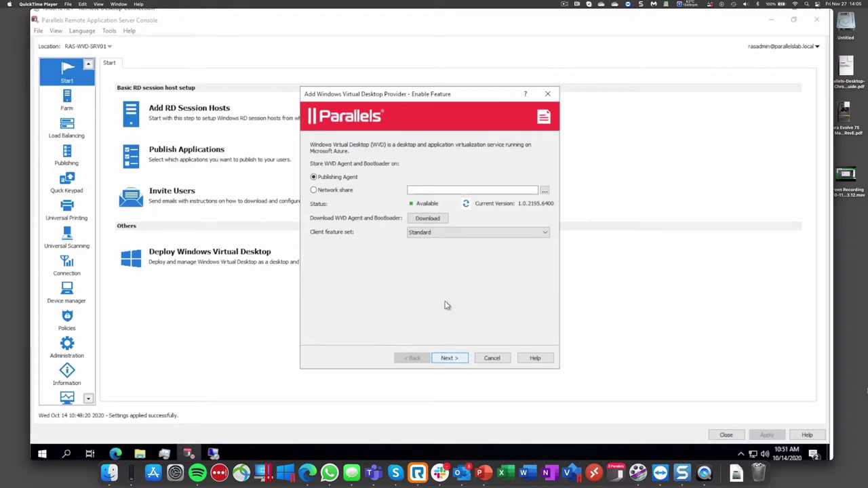
pyautogui.click(432, 219)
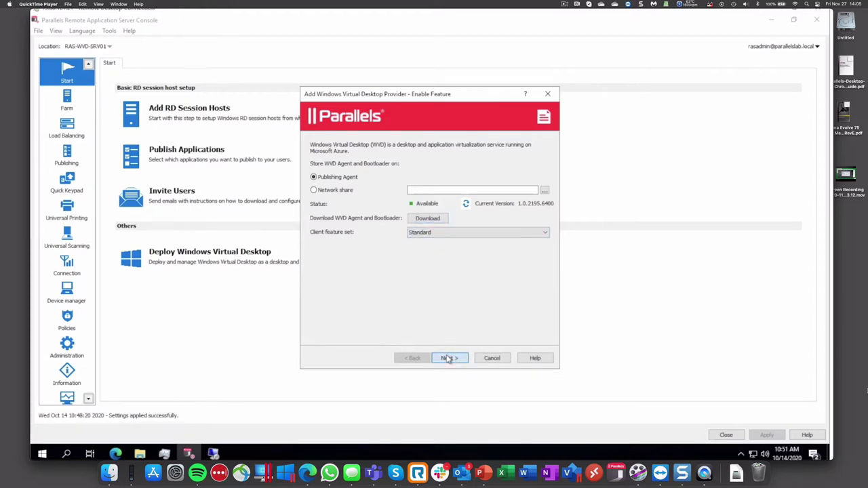
pyautogui.click(447, 358)
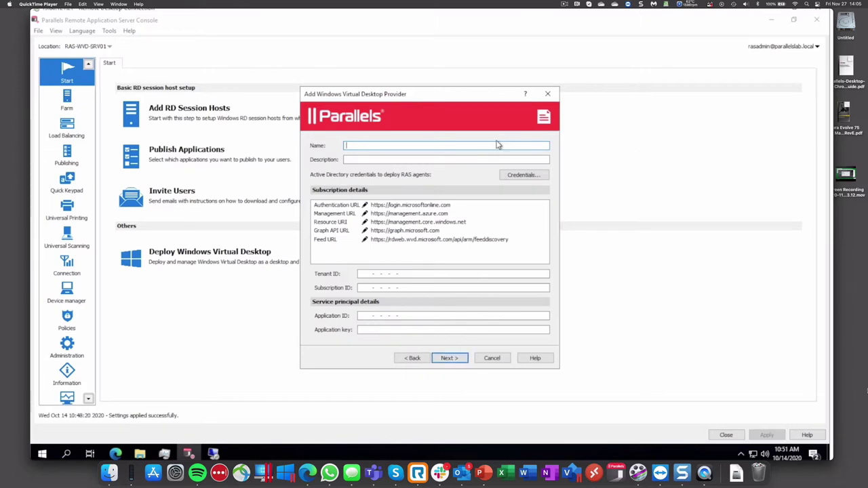
# Step: Name the provider WVD and add the RAS administrator's username and password as Active Directory credentials for deploying agents
pyautogui.write('WVD')
pyautogui.click(529, 176)
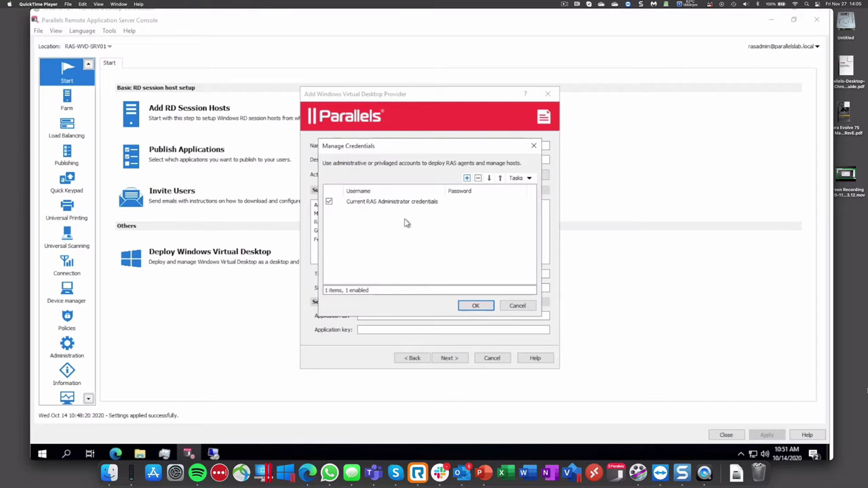
pyautogui.click(466, 177)
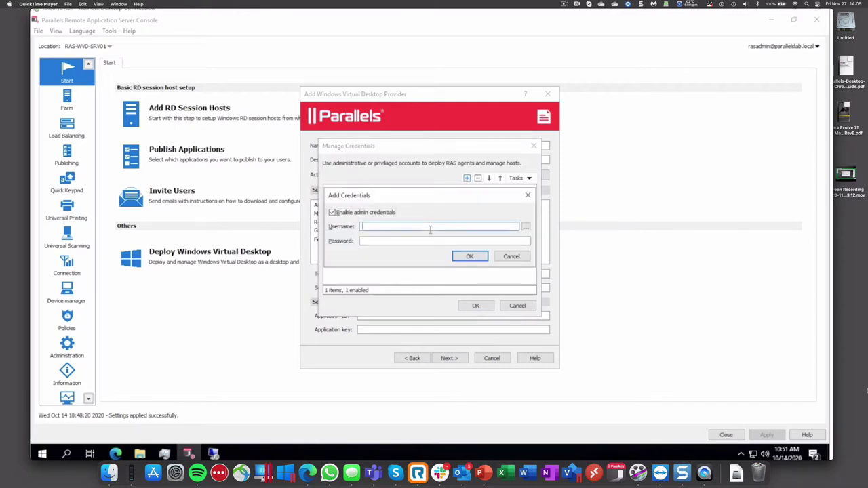
pyautogui.hotkey('ctrl', 'v')
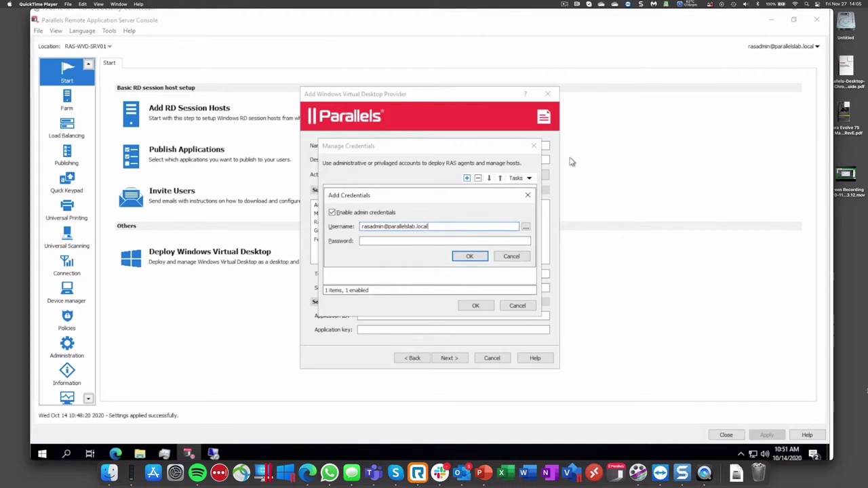
pyautogui.click(453, 241)
pyautogui.hotkey('ctrl', 'v')
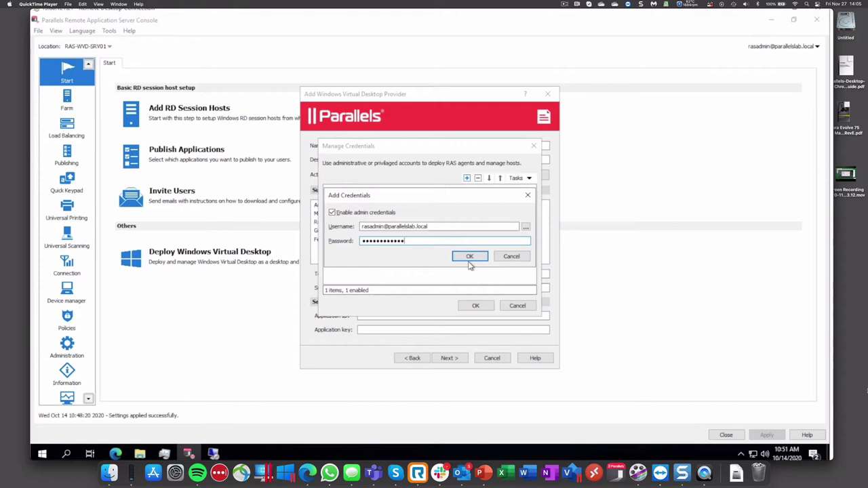
pyautogui.click(469, 257)
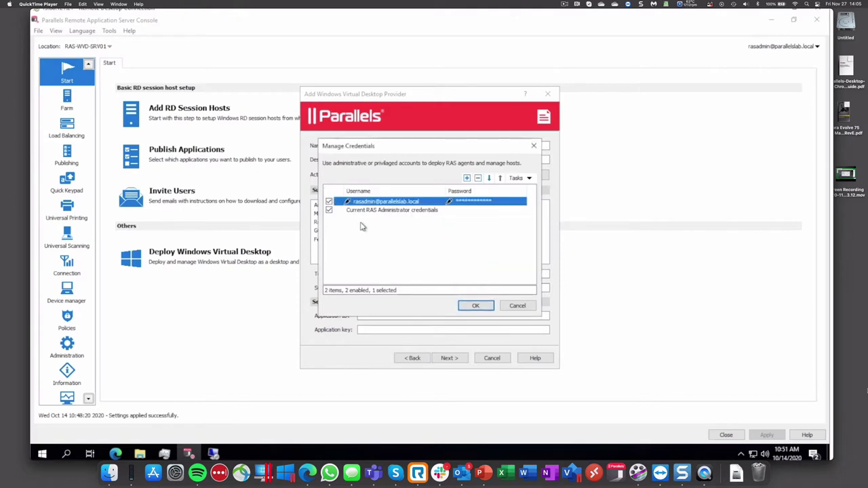
pyautogui.click(475, 305)
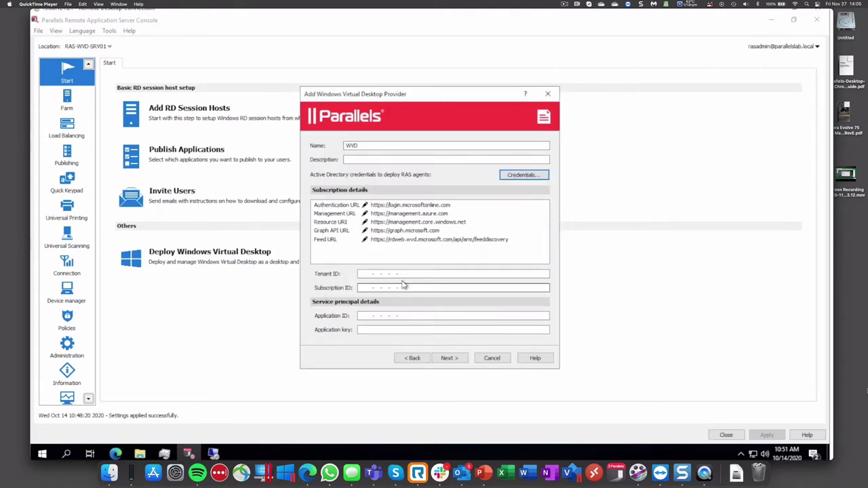
# Step: Fill in the tenant ID and subscription ID in the provider's subscription details
pyautogui.click(373, 274)
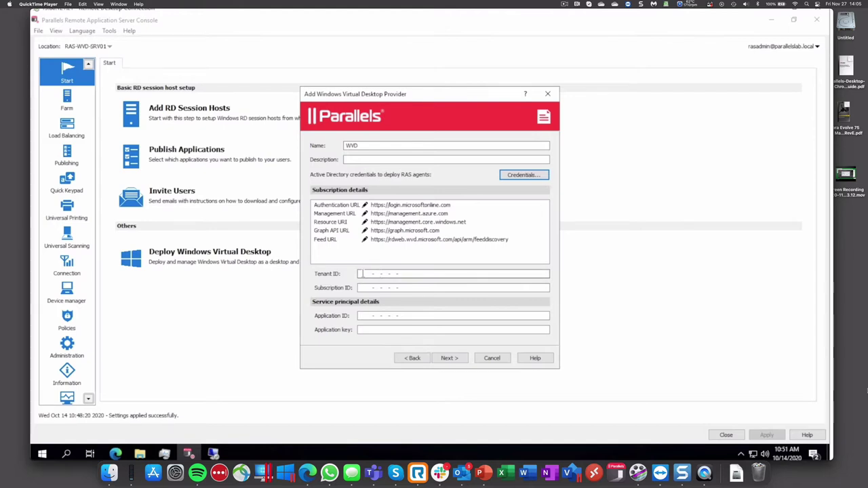
pyautogui.click(373, 273)
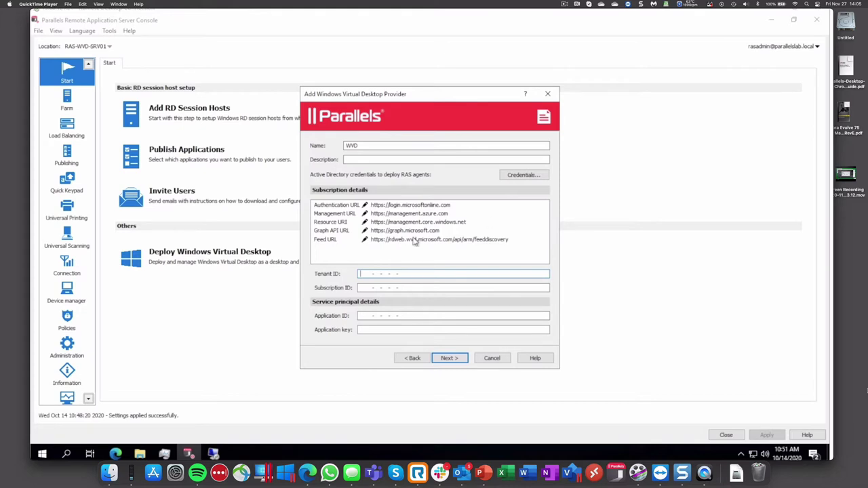
pyautogui.write('1531b8d4-7f12-43c6-85eb-57d0d07c6459')
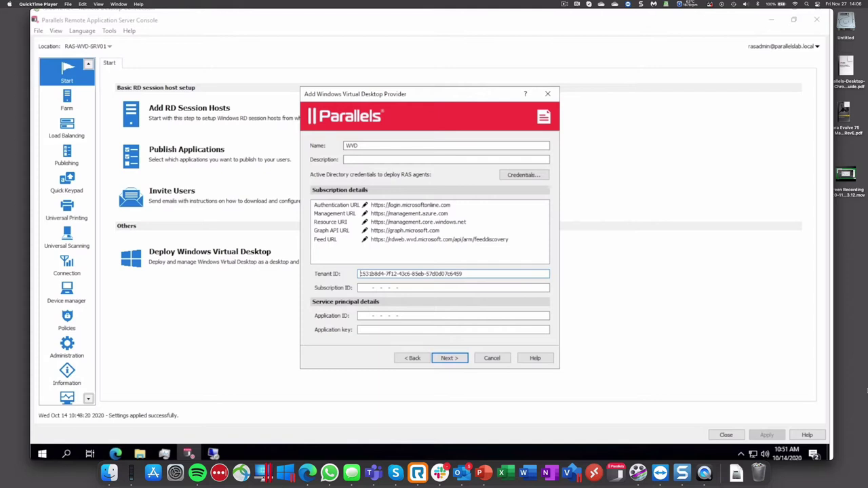
pyautogui.click(359, 287)
pyautogui.hotkey('ctrl', 'v')
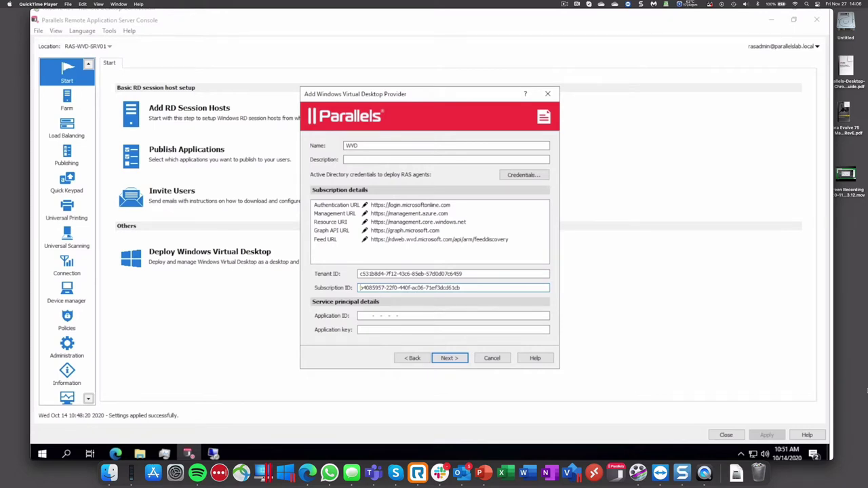
# Step: Enter the service principal's application ID and application key, and finish adding the provider with the workspace wizard set to launch
pyautogui.click(361, 316)
pyautogui.write('1112e019-c753-41cd-aa35-af7edb2eb6aa')
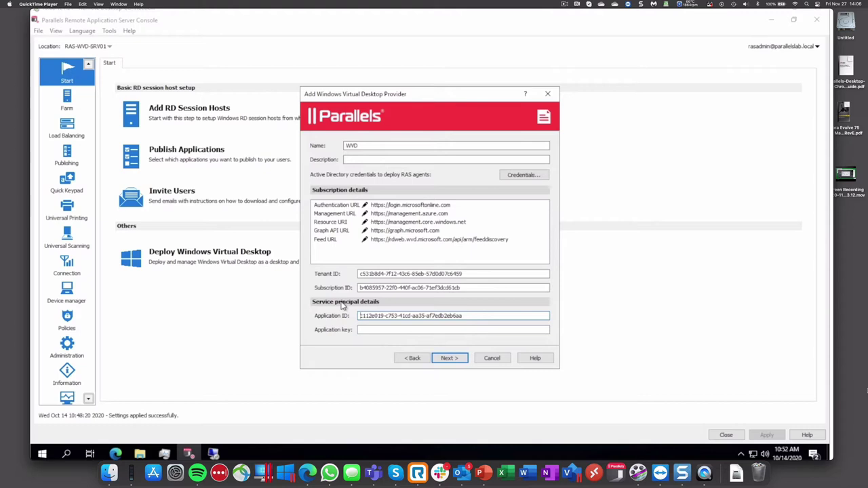
pyautogui.click(360, 330)
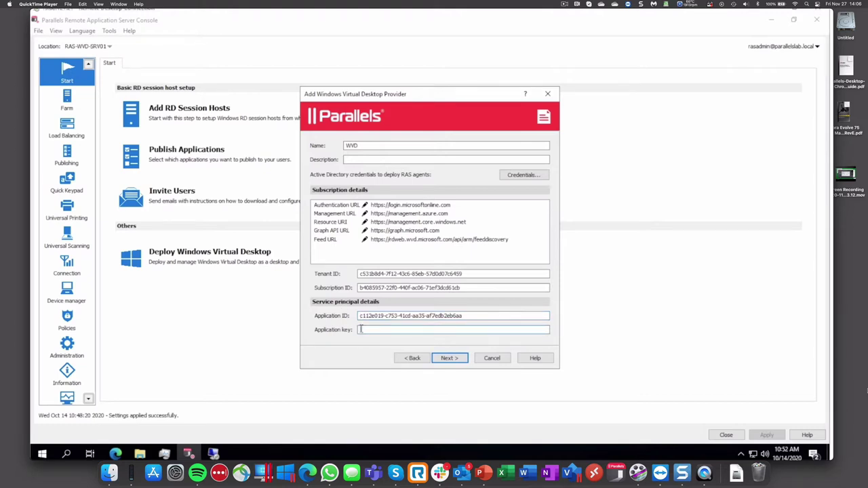
pyautogui.hotkey('ctrl', 'v')
pyautogui.click(459, 360)
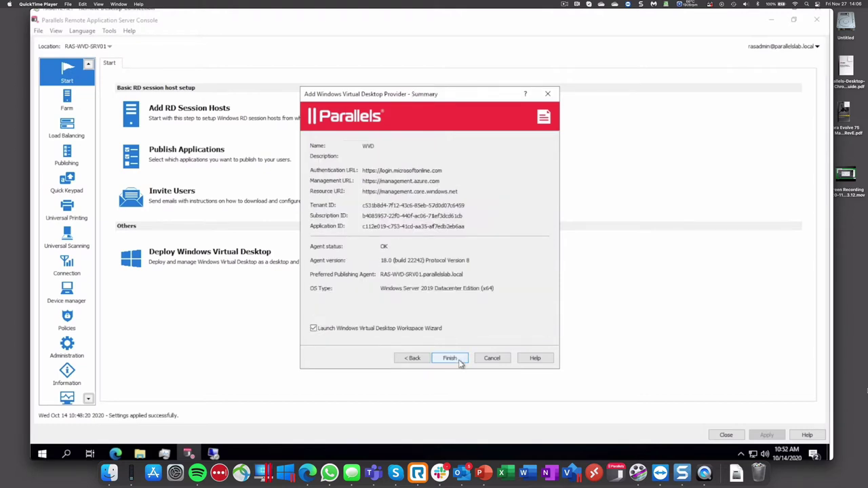
pyautogui.click(451, 359)
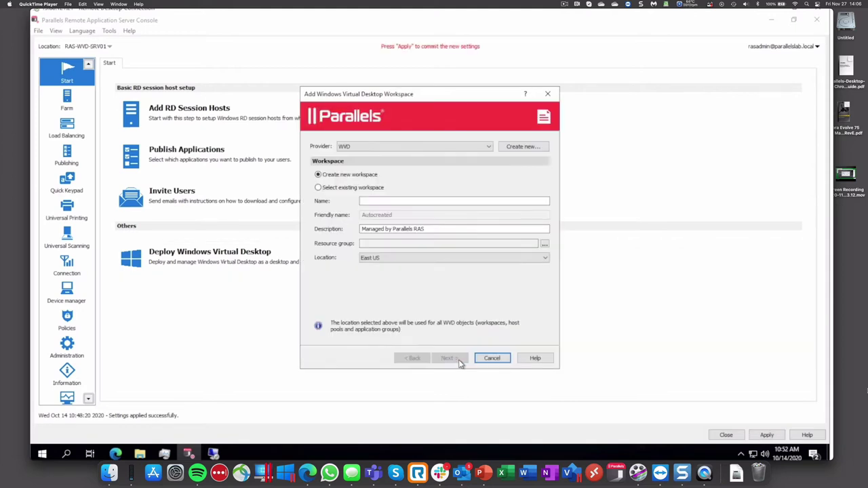
pyautogui.click(371, 190)
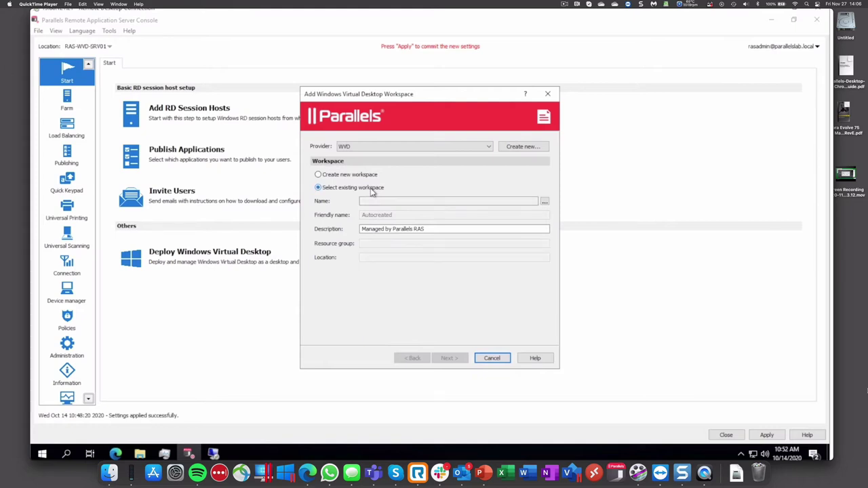
pyautogui.click(545, 202)
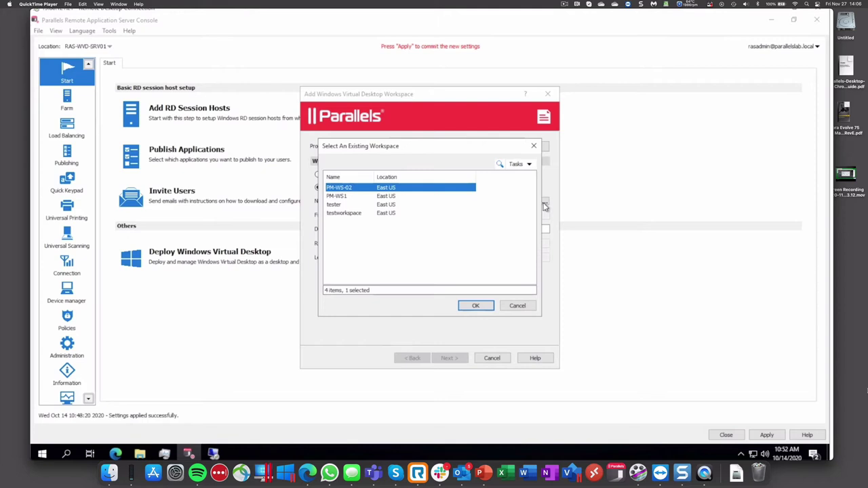
pyautogui.click(517, 305)
pyautogui.click(361, 177)
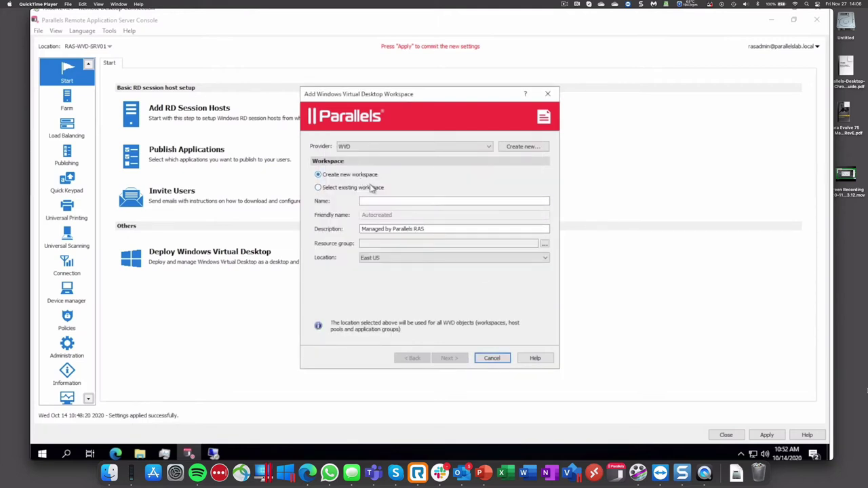
# Step: Create a workspace named RAS_Workspace in the Prod-RAS-WVD-RG01 resource group, and finish with the host pool wizard set to launch
pyautogui.click(384, 201)
pyautogui.write('RAS_Workspace')
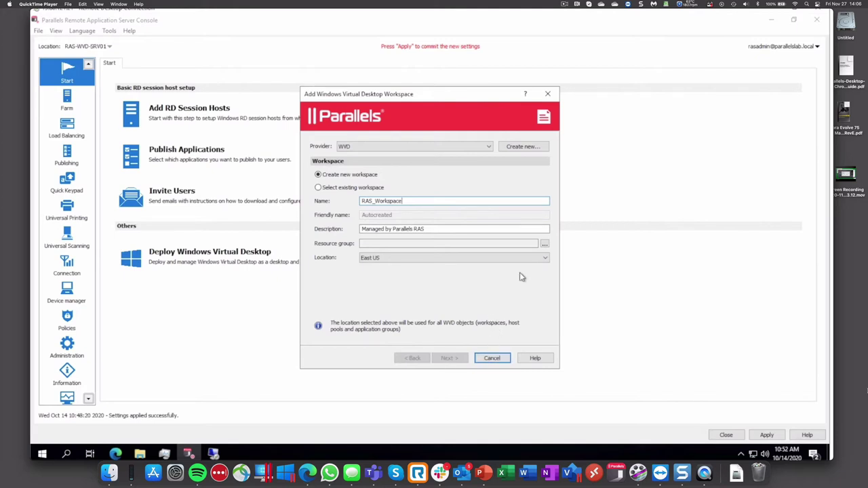
pyautogui.click(544, 244)
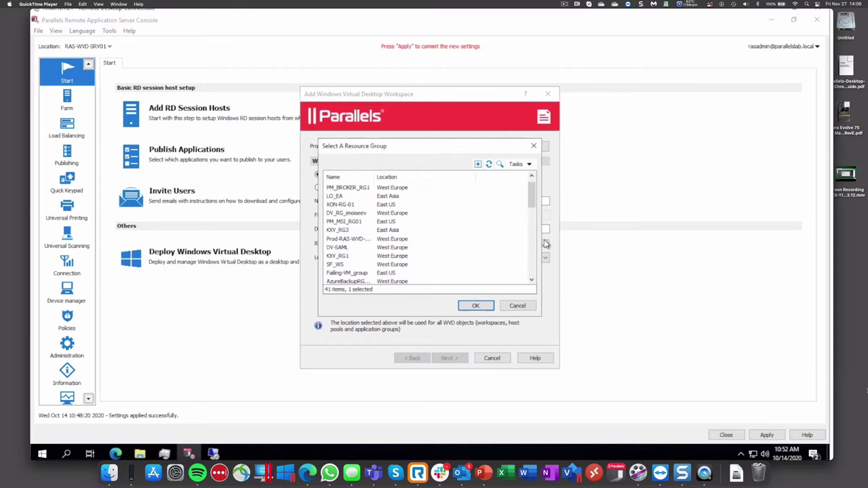
pyautogui.click(500, 165)
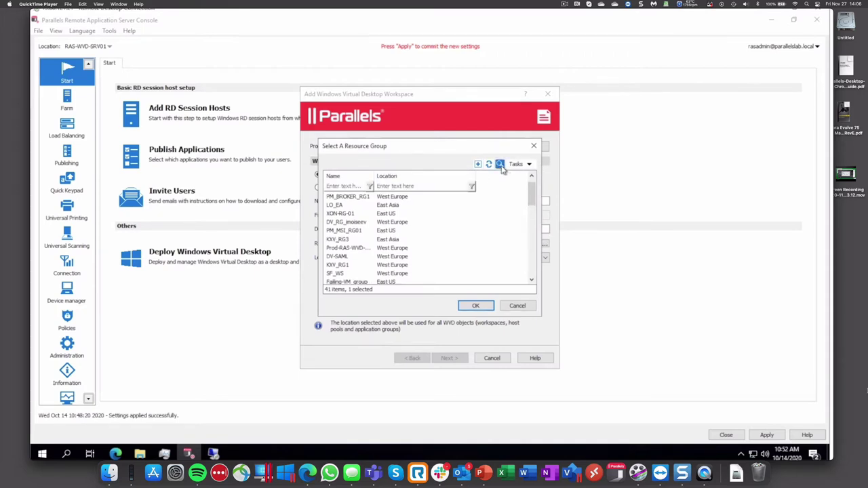
pyautogui.click(353, 184)
pyautogui.write('prod')
pyautogui.click(356, 198)
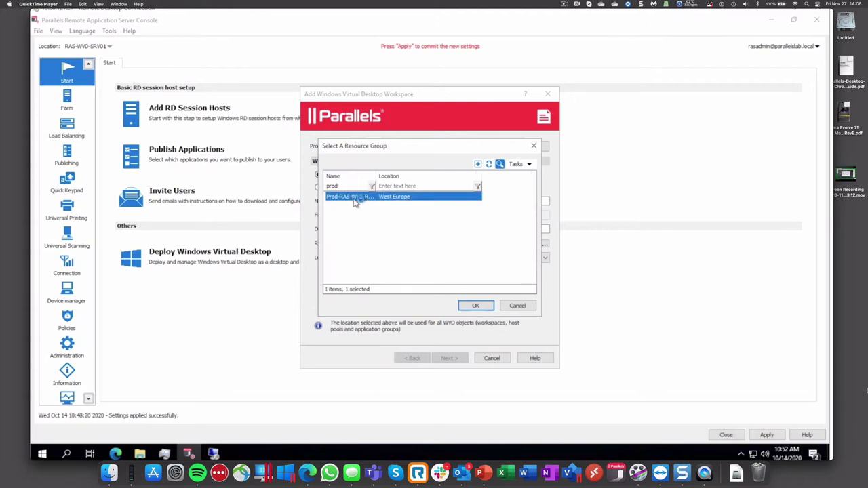
pyautogui.click(475, 305)
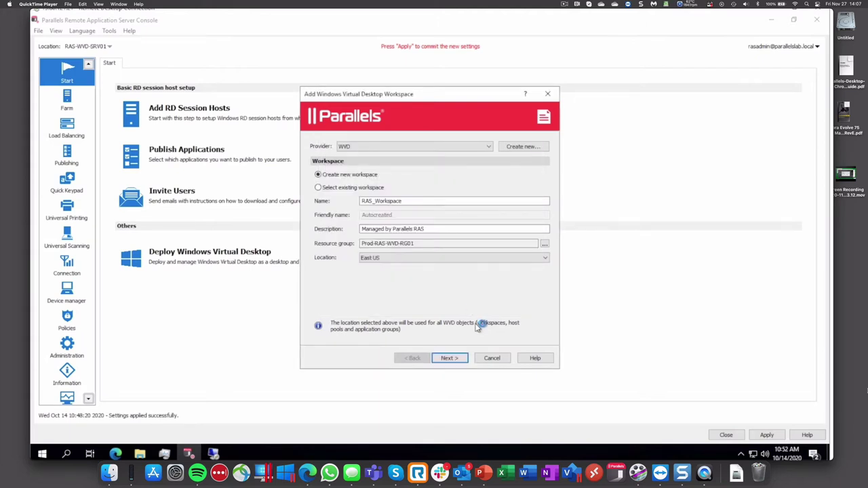
pyautogui.click(449, 358)
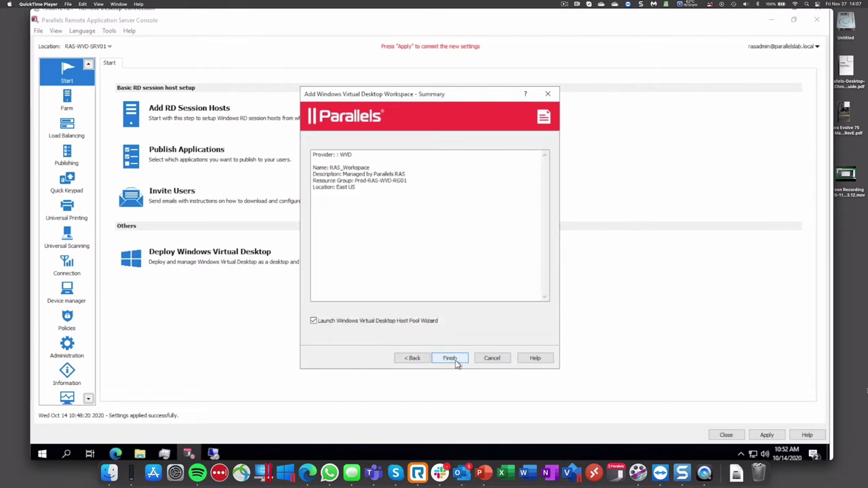
pyautogui.click(450, 358)
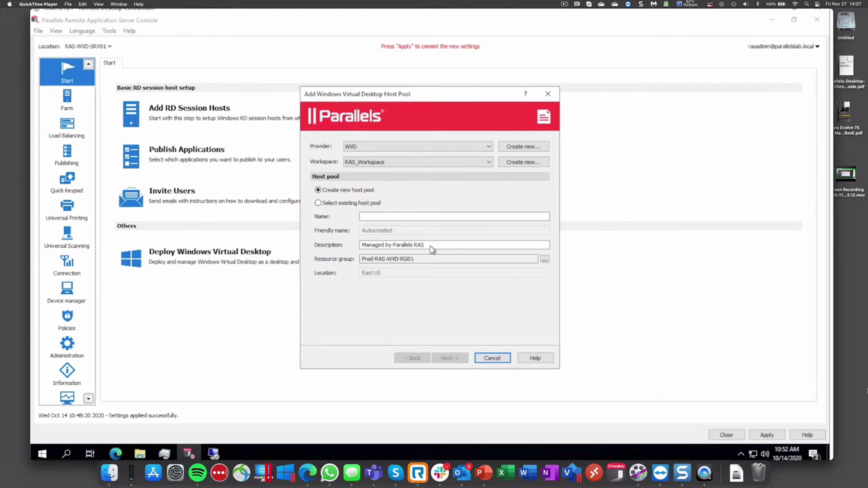
# Step: Name the new host pool WVDDesktops and set its publishing type to Desktop, keeping the pooled type and Breadth load balancer
pyautogui.click(428, 218)
pyautogui.write('WVDDesktops')
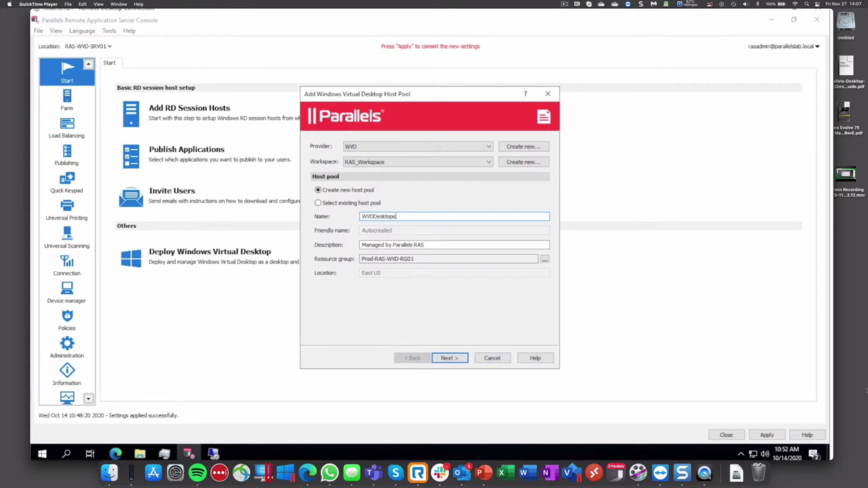
pyautogui.click(450, 358)
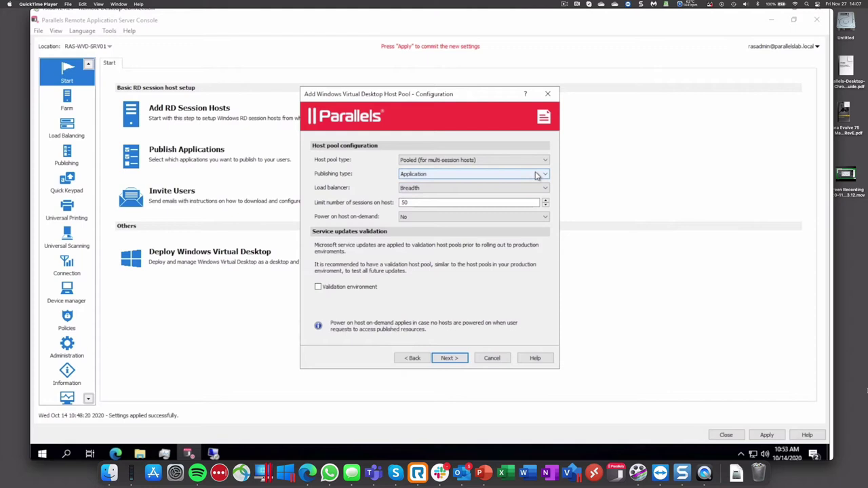
pyautogui.click(536, 176)
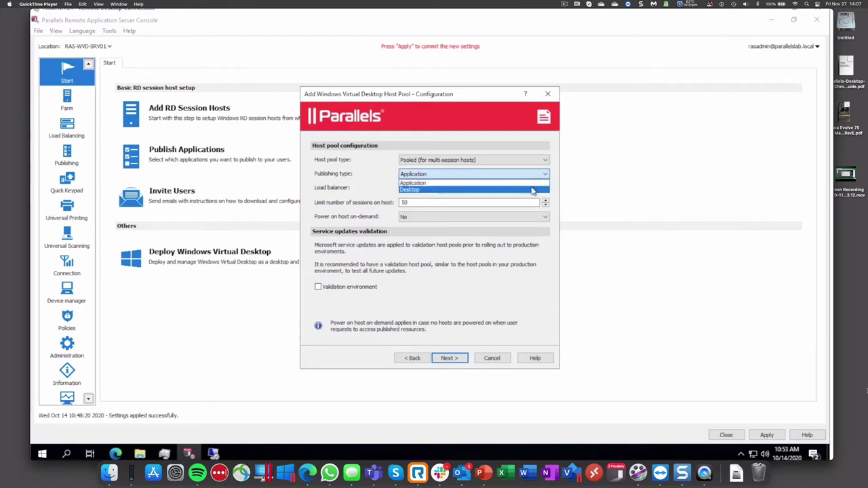
pyautogui.click(533, 190)
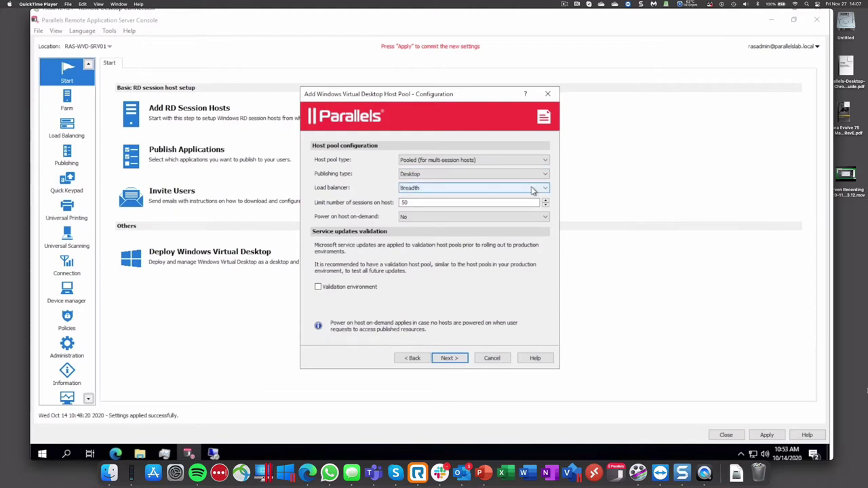
pyautogui.click(457, 363)
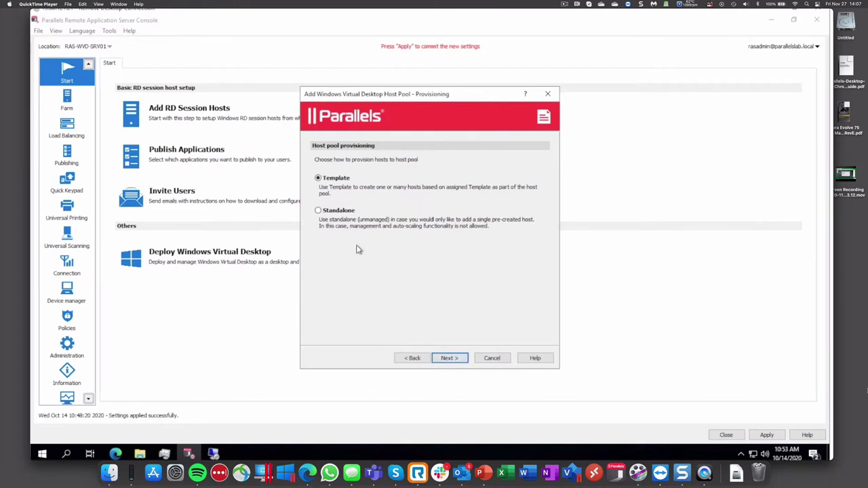
# Step: Choose standalone provisioning, filter the available hosts by "prod", and add Prod-RAS-WVD-EVD01 to the host pool
pyautogui.click(340, 213)
pyautogui.click(459, 360)
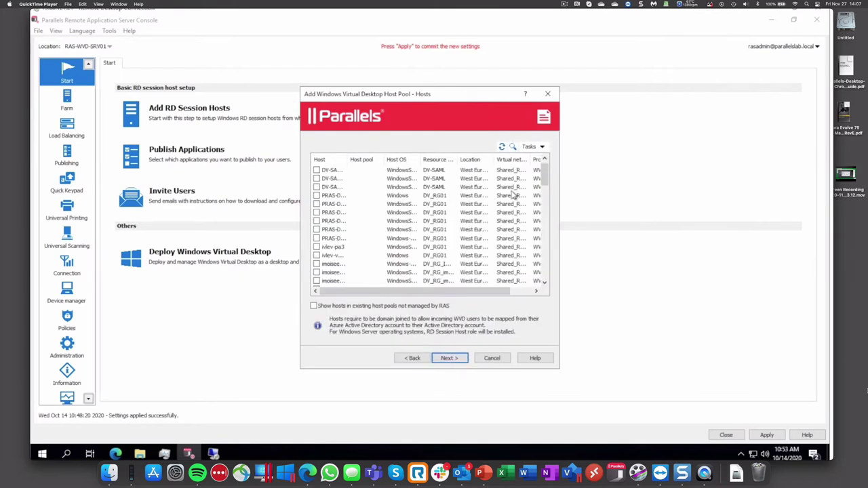
pyautogui.click(513, 147)
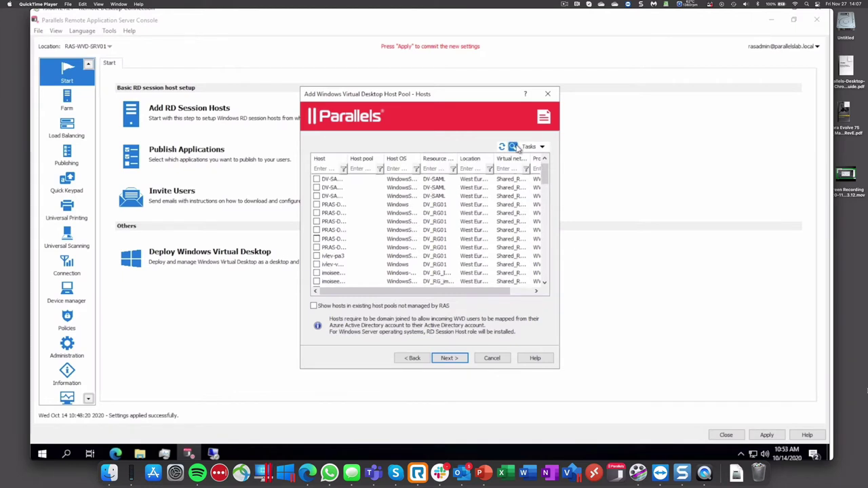
pyautogui.click(318, 168)
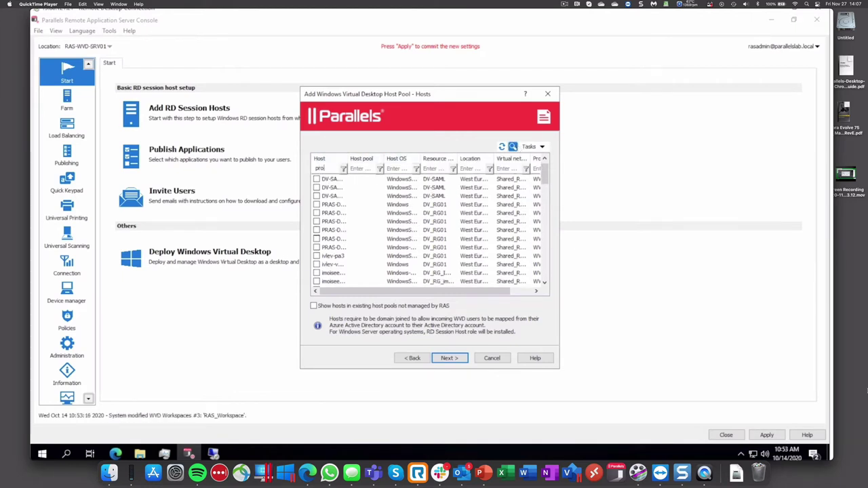
pyautogui.write('prod')
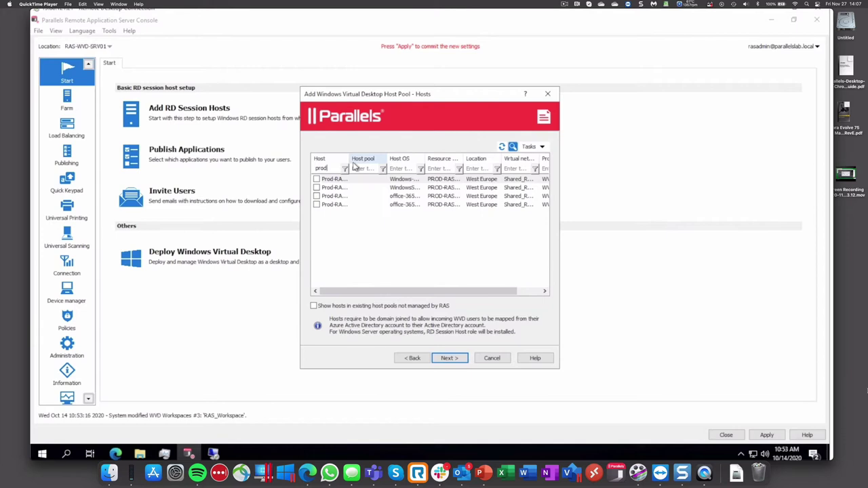
pyautogui.moveTo(444, 163); pyautogui.dragTo(453, 163)
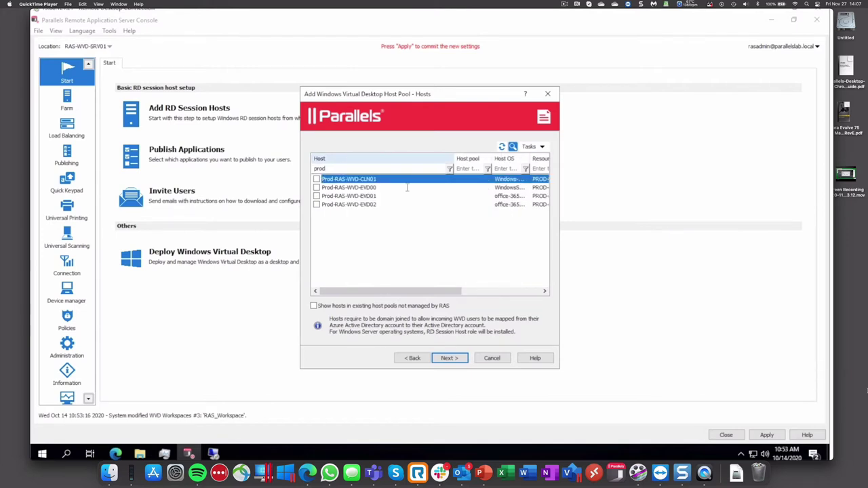
pyautogui.click(364, 196)
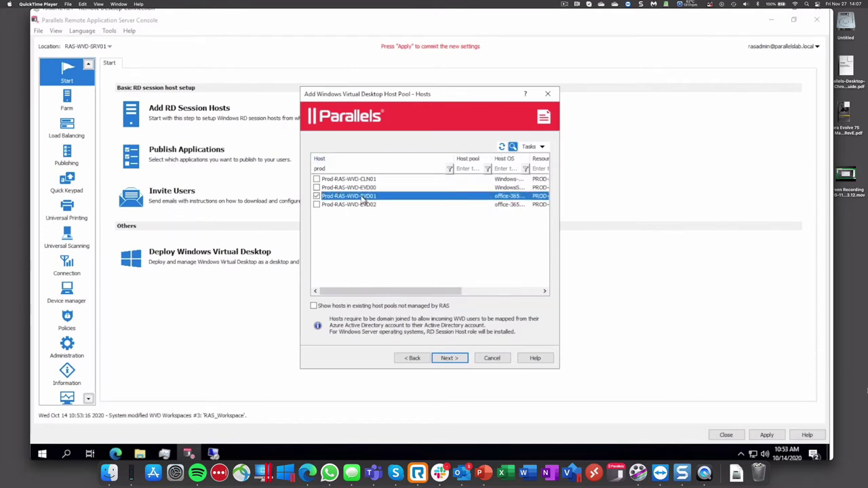
pyautogui.click(442, 359)
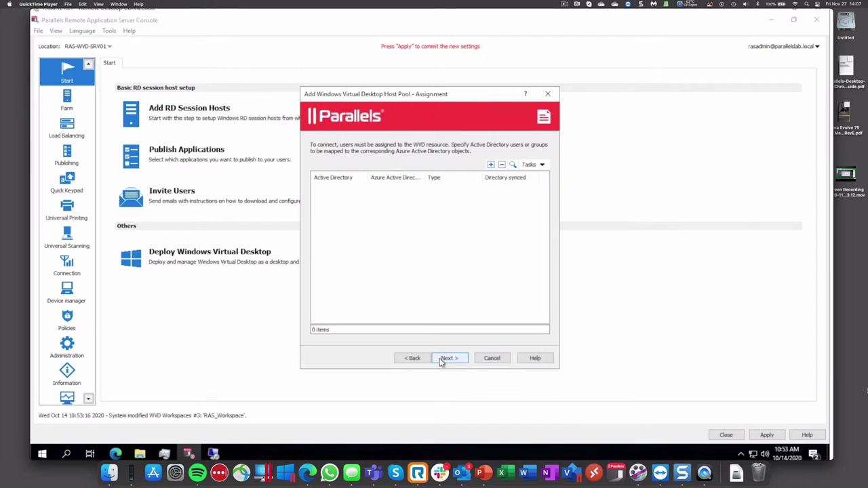
# Step: Assign the Active Directory group WVDUsers to the host pool
pyautogui.click(491, 165)
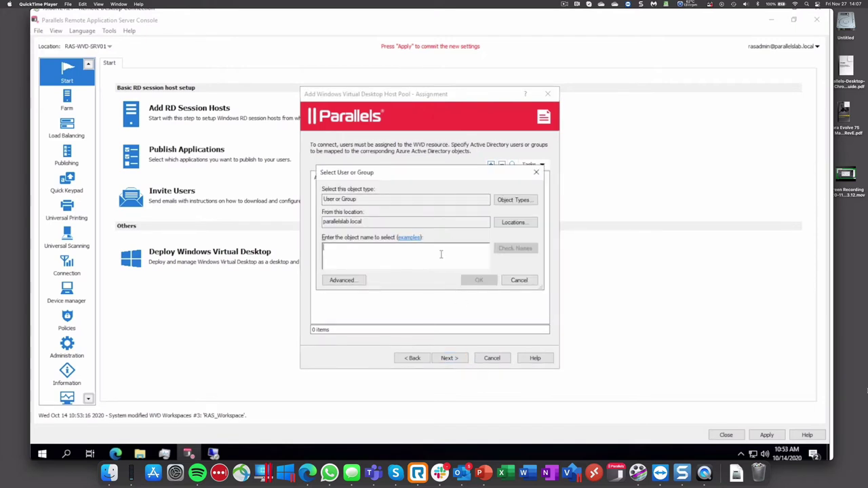
pyautogui.write('WVDUsers')
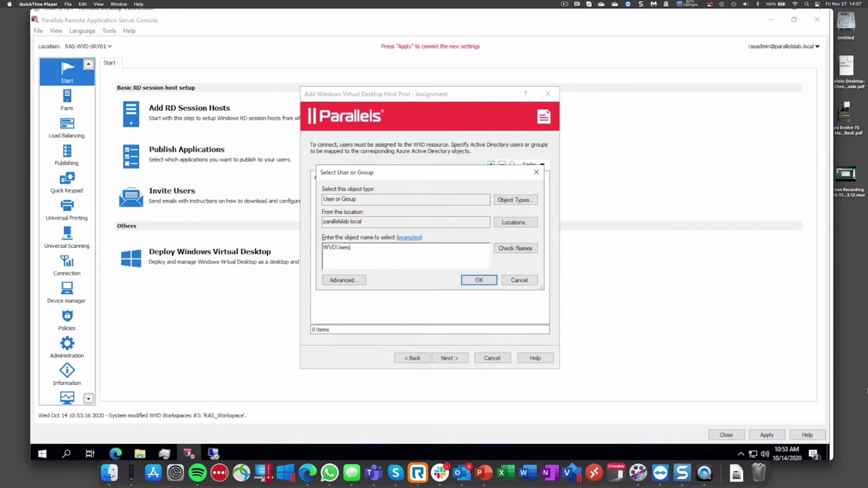
pyautogui.press('Return')
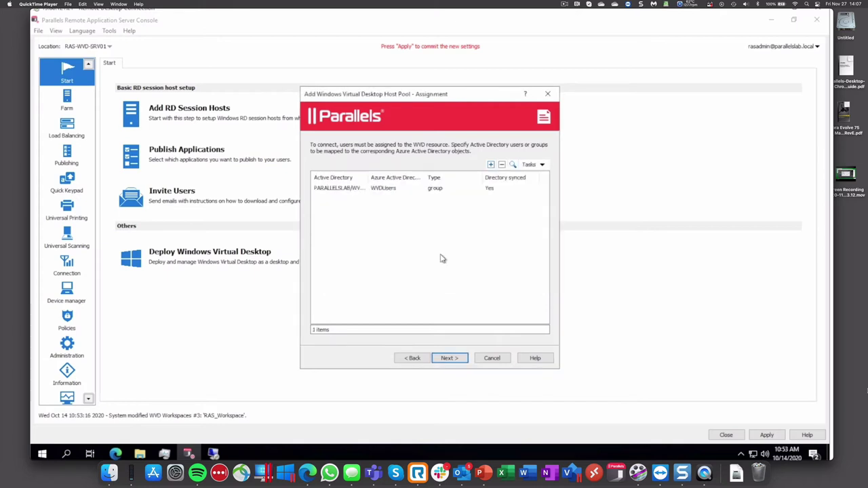
pyautogui.click(449, 358)
# Step: Leave user profiles unmanaged by RAS, proceed through the optimization settings, and finish creating the host pool
pyautogui.click(455, 360)
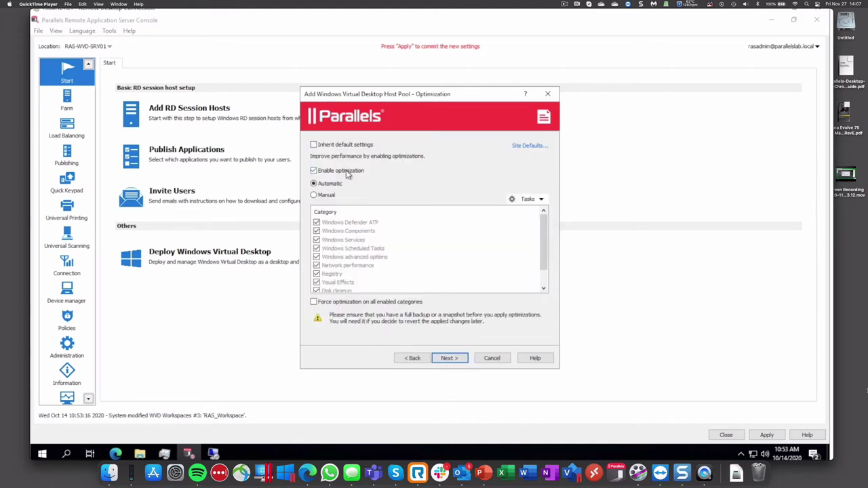
pyautogui.click(442, 360)
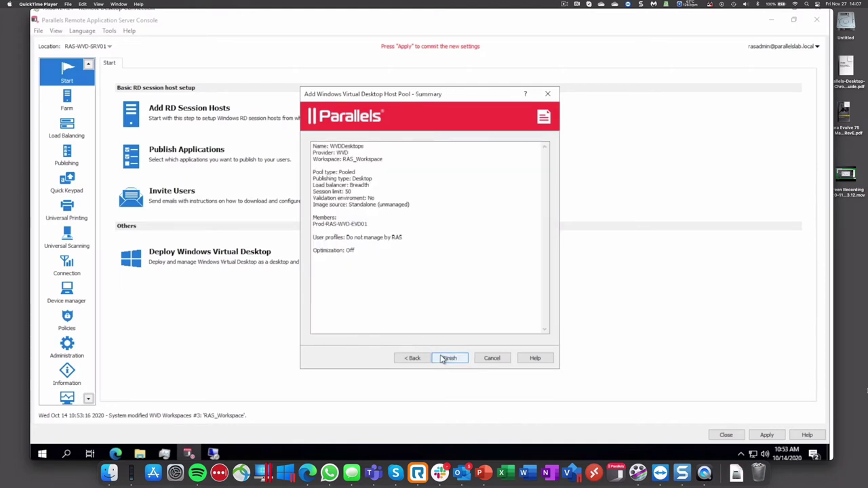
pyautogui.click(444, 359)
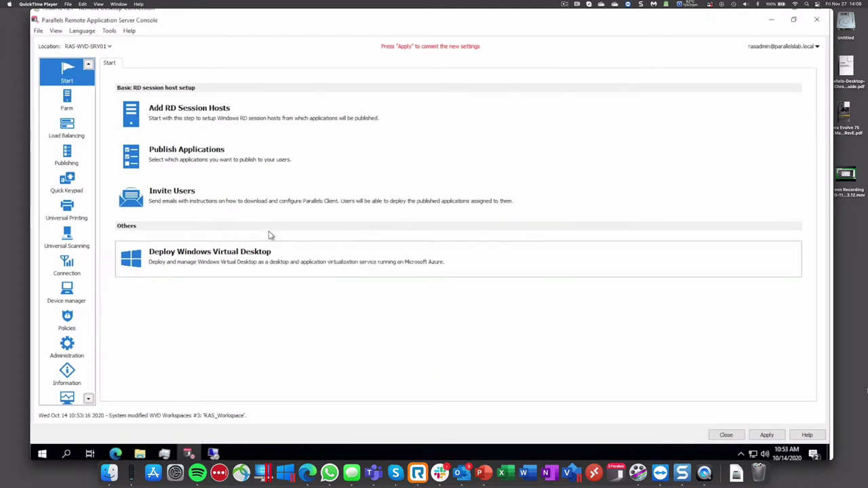
# Step: Open the farm's Windows Virtual Desktop providers, check the WVD provider's properties, and apply the pending settings
pyautogui.click(68, 105)
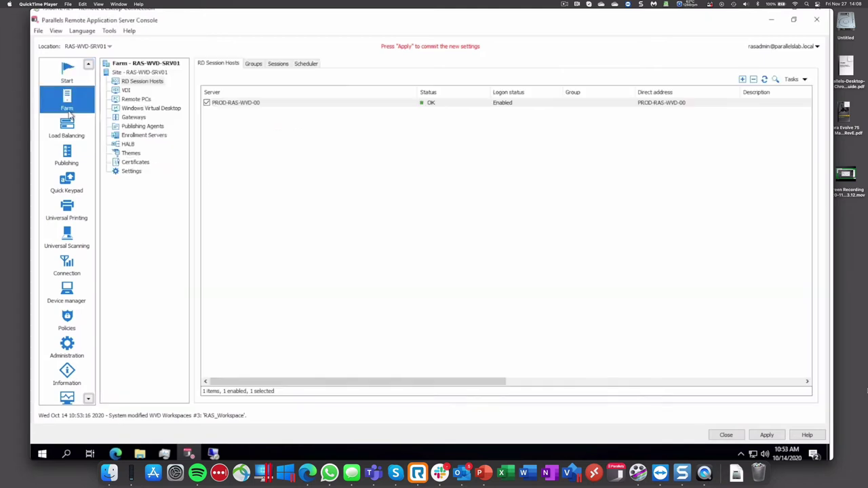
pyautogui.click(149, 108)
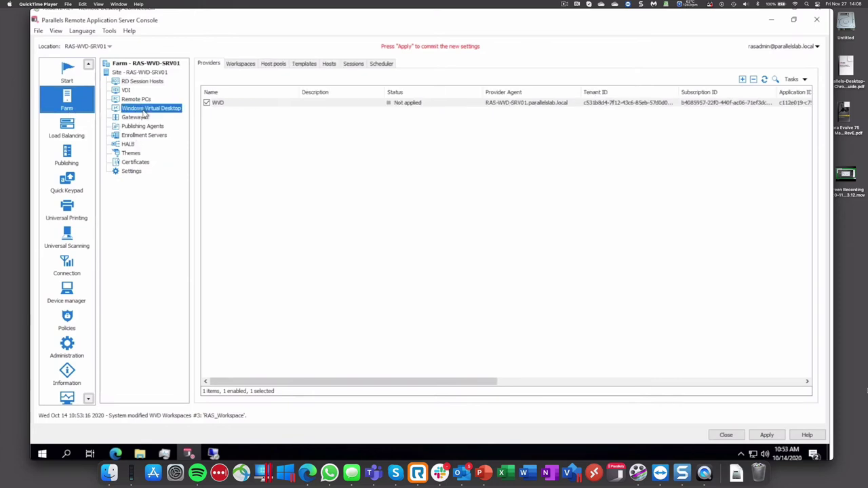
pyautogui.doubleClick(428, 103)
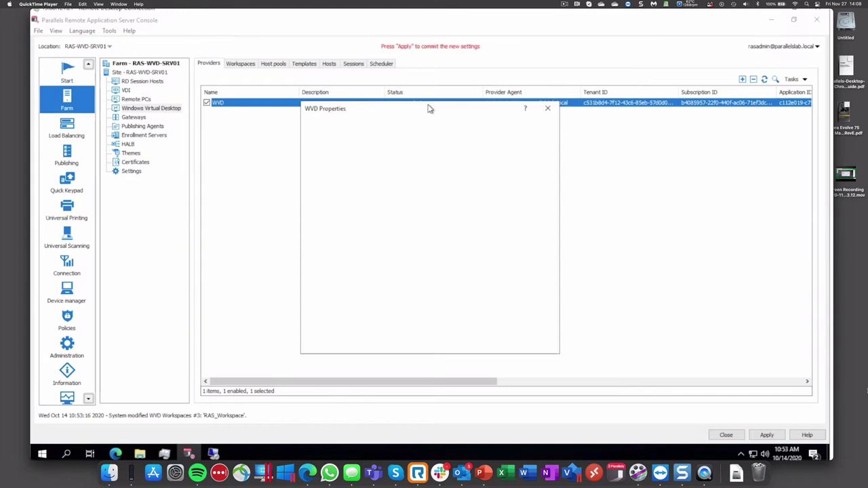
pyautogui.click(546, 108)
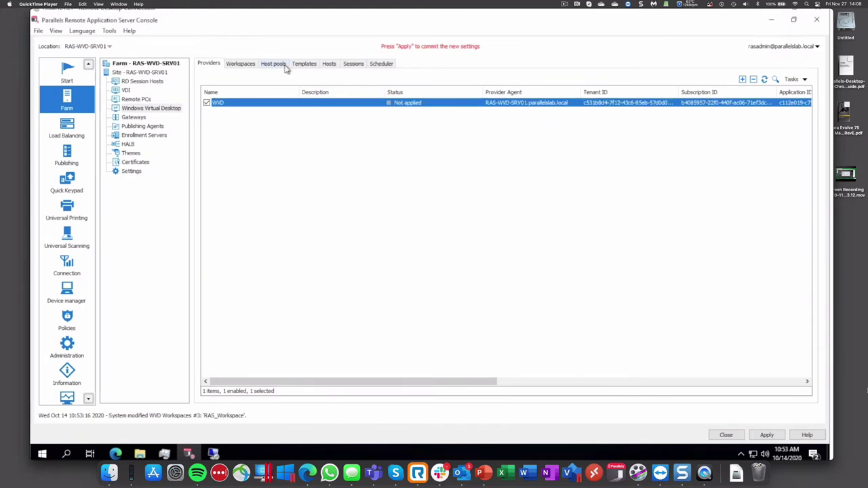
pyautogui.click(767, 434)
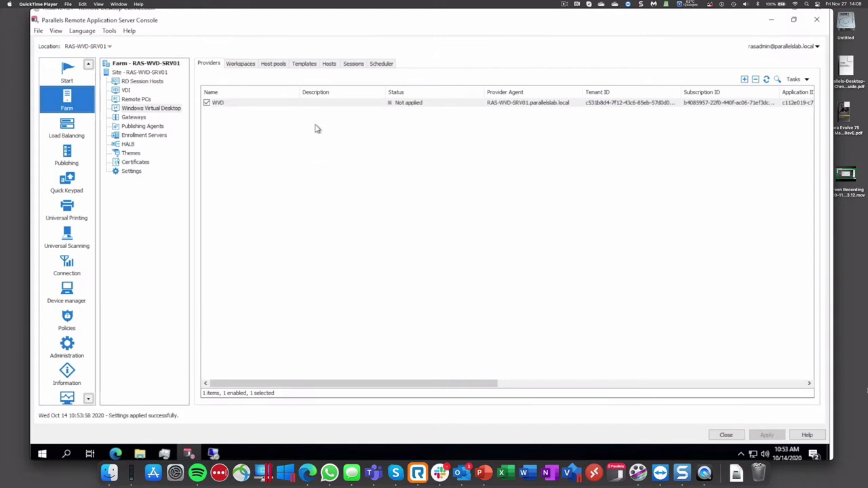
# Step: Review the WVDDesktops host pool's properties, from its configuration, hosts and assignment through to optimization, host pool settings and RDP printer
pyautogui.click(278, 64)
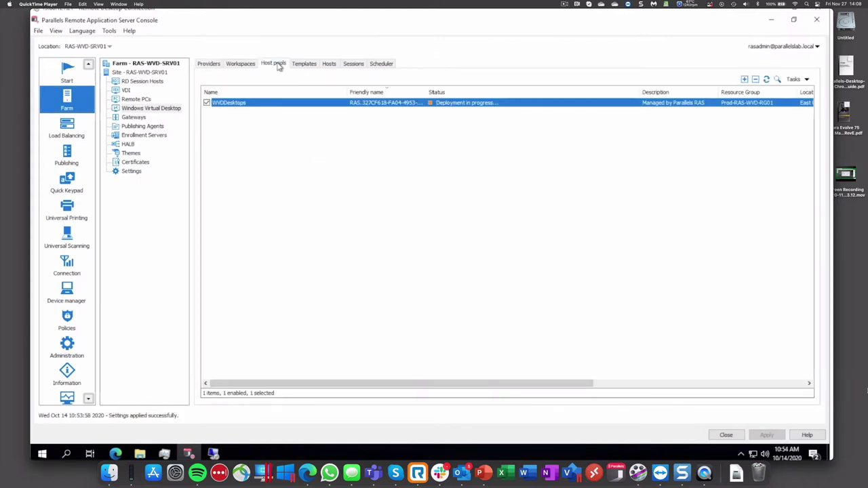
pyautogui.doubleClick(456, 110)
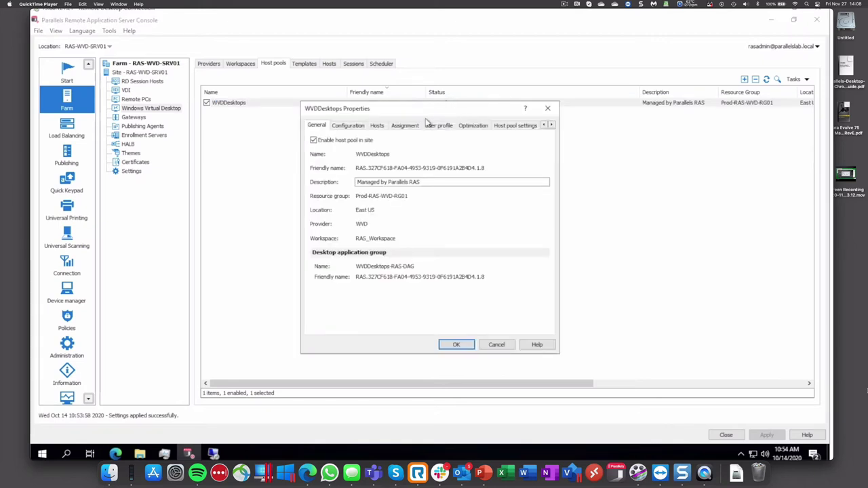
pyautogui.click(348, 126)
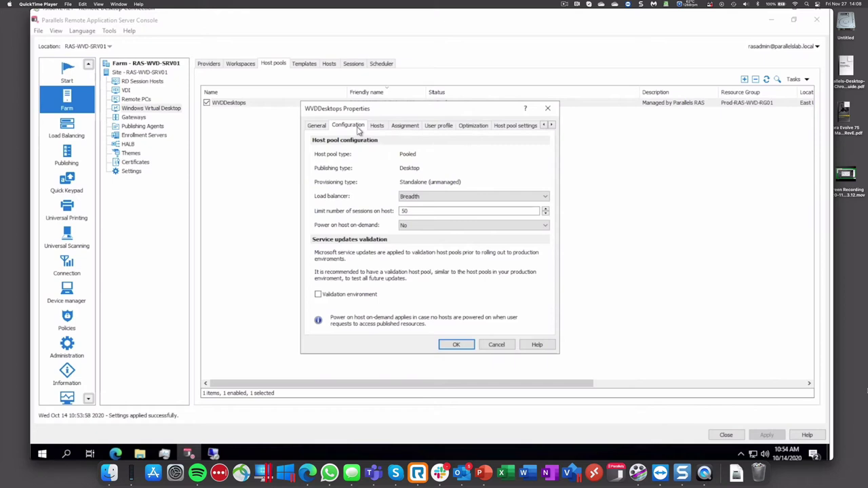
pyautogui.click(378, 127)
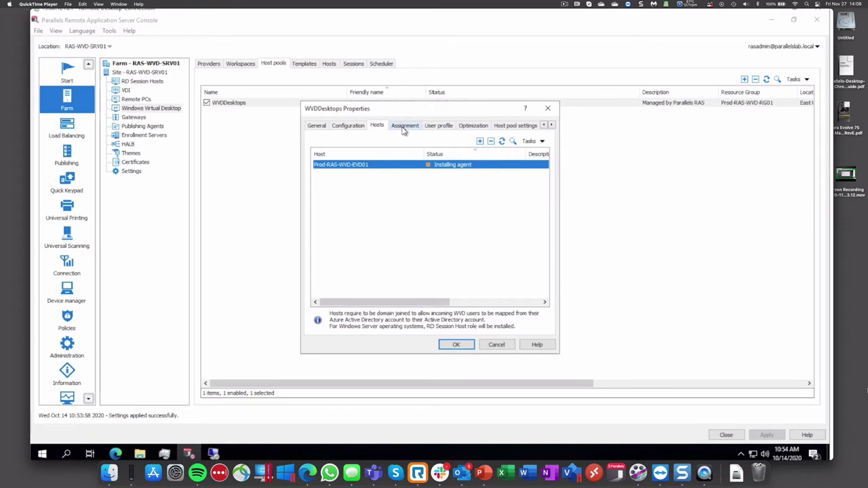
pyautogui.click(403, 128)
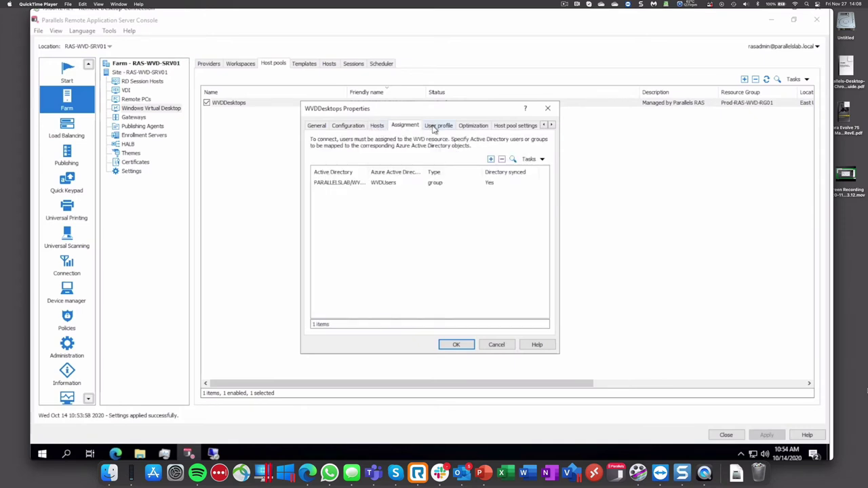
pyautogui.click(434, 128)
pyautogui.click(467, 127)
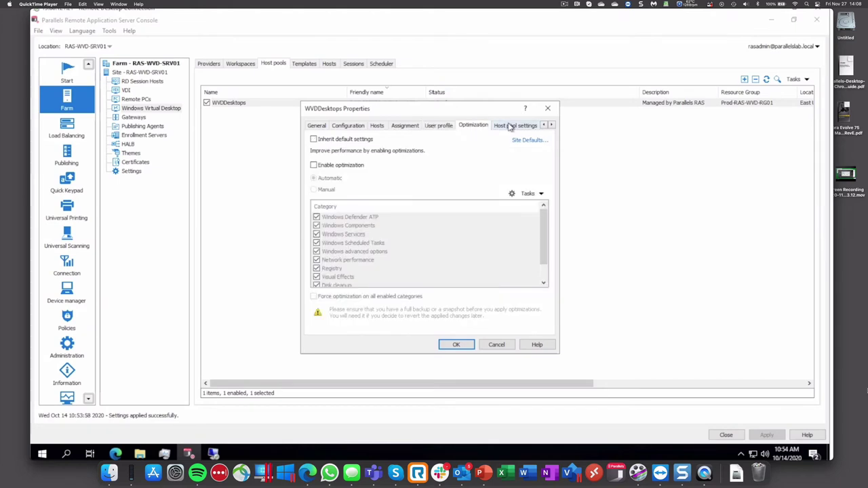
pyautogui.click(510, 127)
pyautogui.click(528, 128)
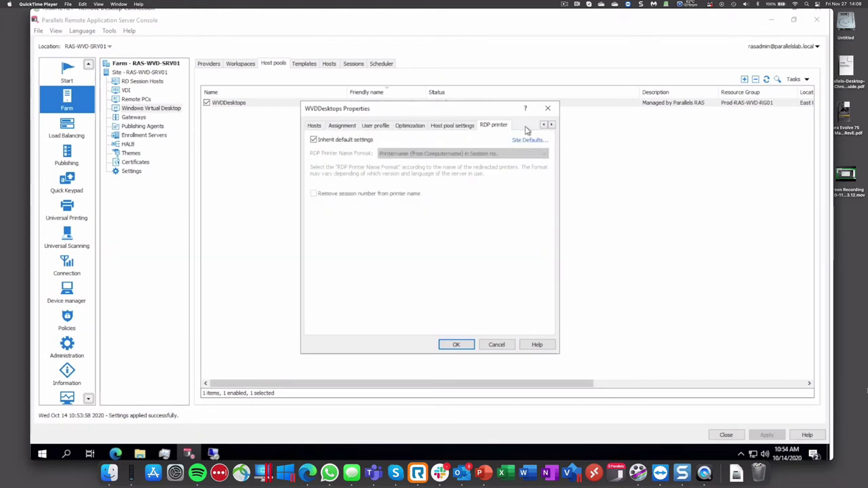
# Step: Check the status of host Prod-RAS-WVD-EVD01, close the host pool properties with OK, and refresh the host pools list
pyautogui.click(313, 128)
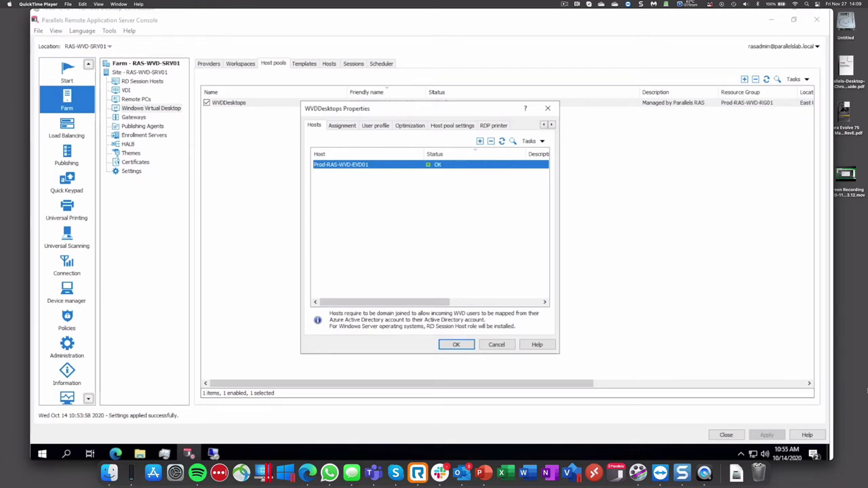
pyautogui.click(450, 345)
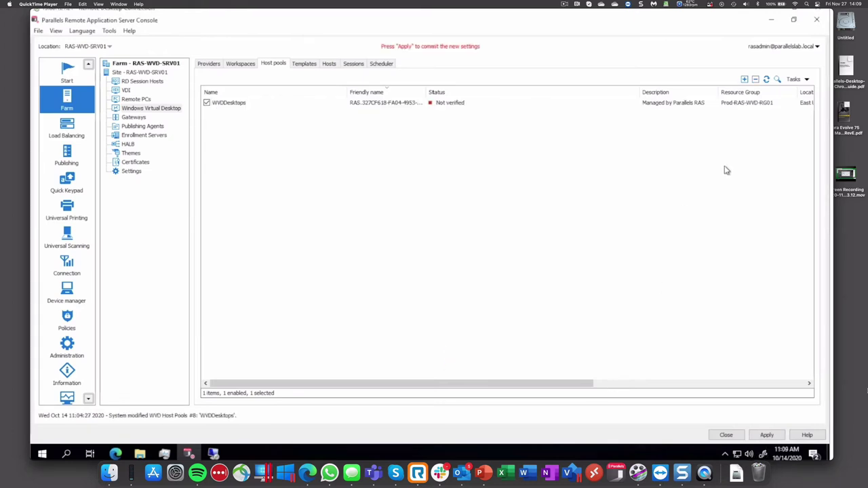
pyautogui.click(767, 79)
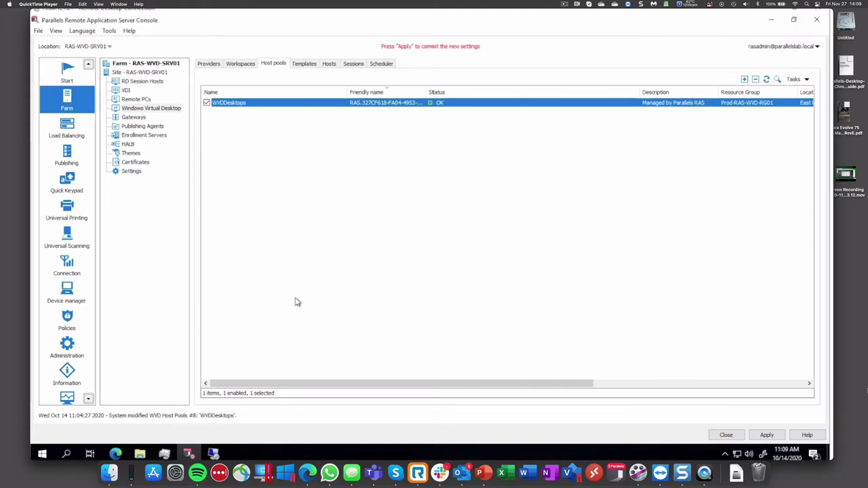
# Step: Switch to the Azure portal in the browser and examine the overview and tags of virtual machine Prod-RAS-WVD-EVD01
pyautogui.click(115, 453)
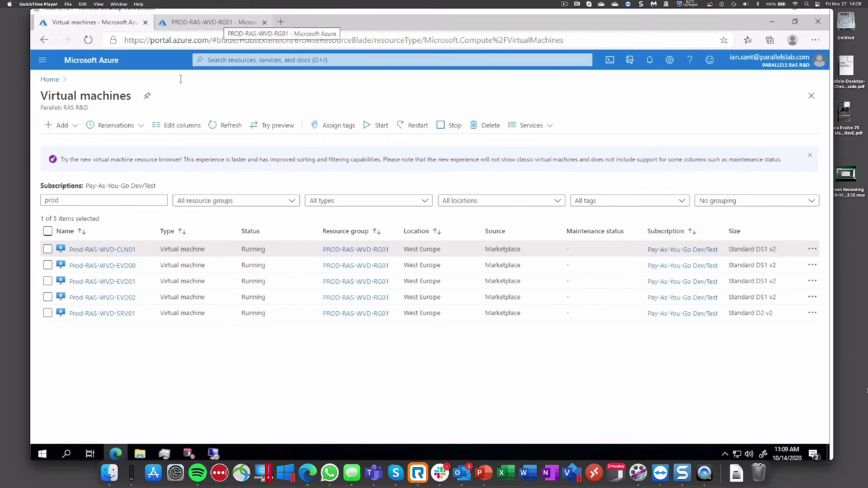
pyautogui.click(103, 281)
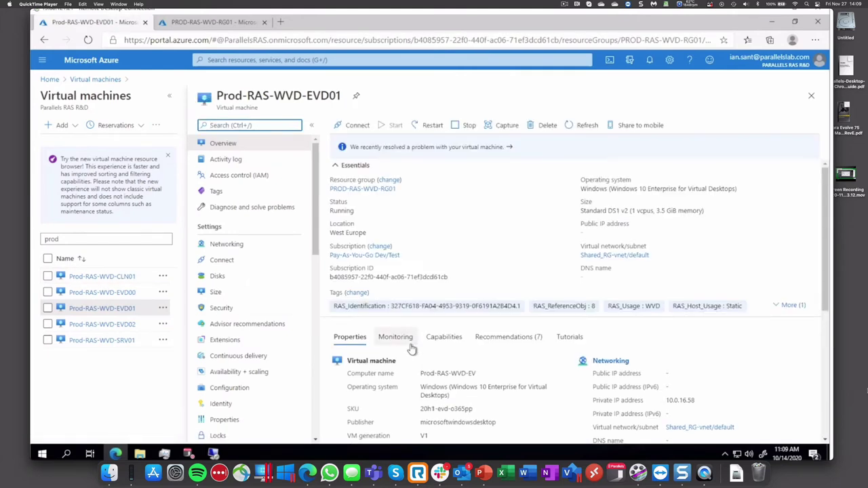
pyautogui.scroll(-1, 412, 349)
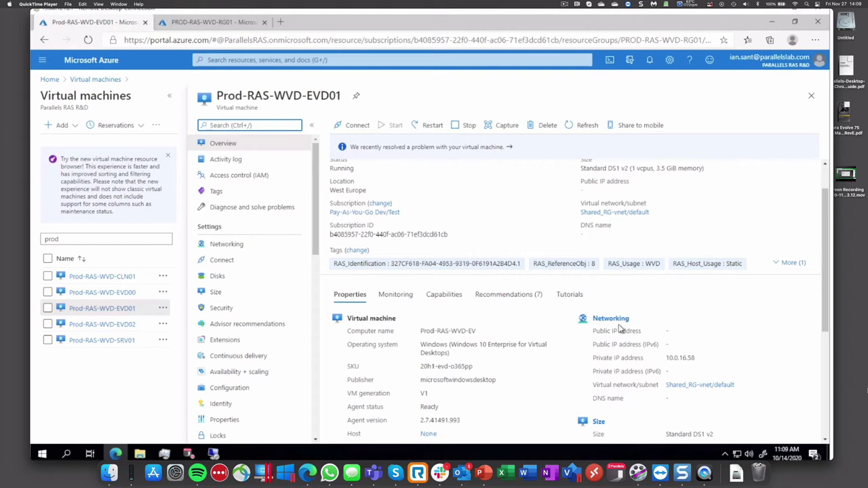
# Step: Filter the PROD-RAS-WVD-RG01 resource group by "wvdd" and view the user assignments of the WVDDesktops-RAS-DAG application group
pyautogui.click(249, 23)
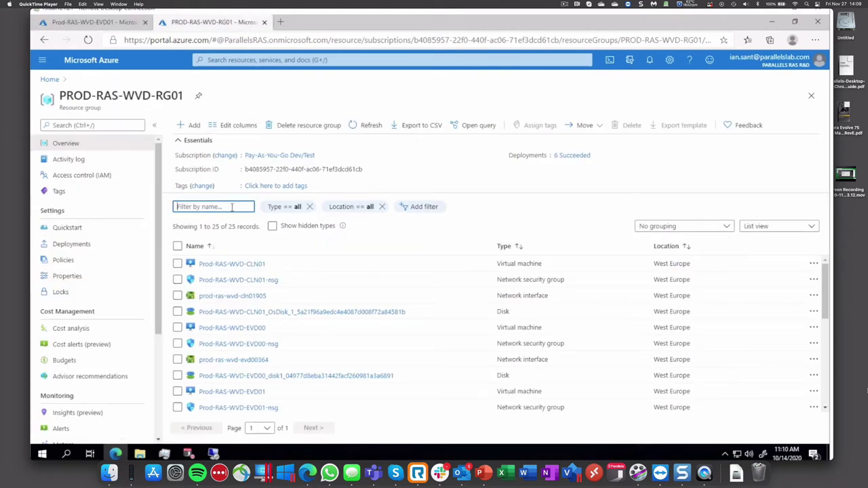
pyautogui.write('wvdd')
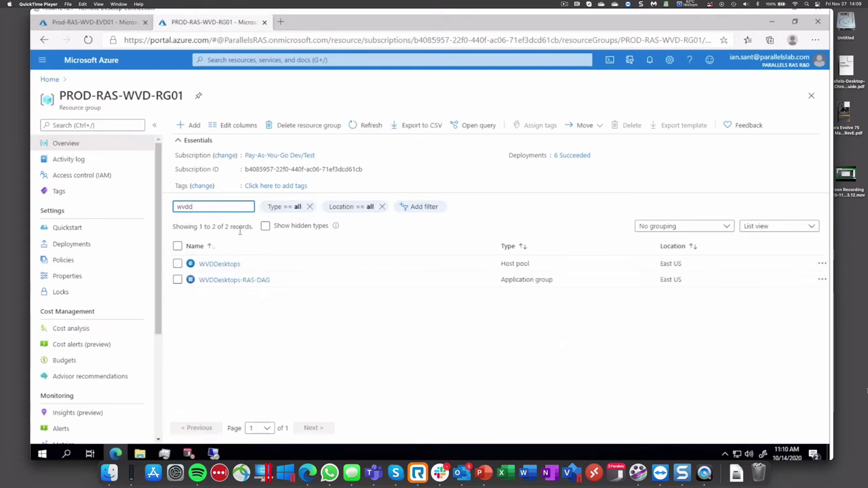
pyautogui.click(227, 280)
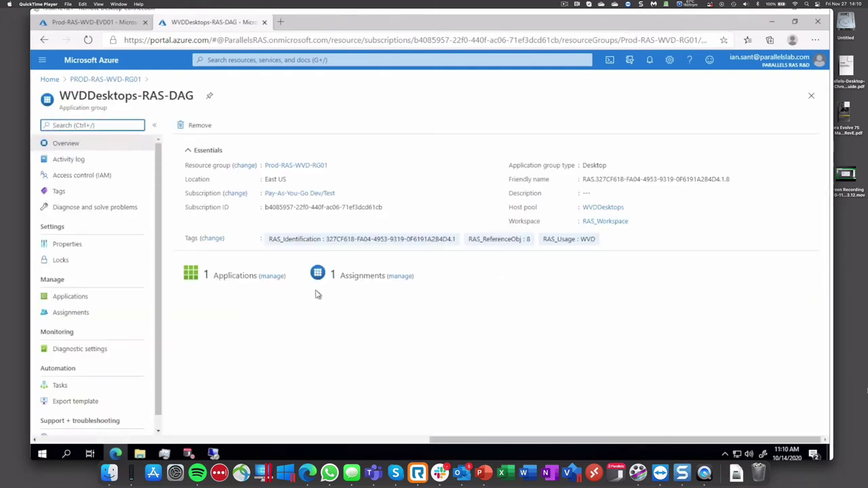
pyautogui.click(398, 278)
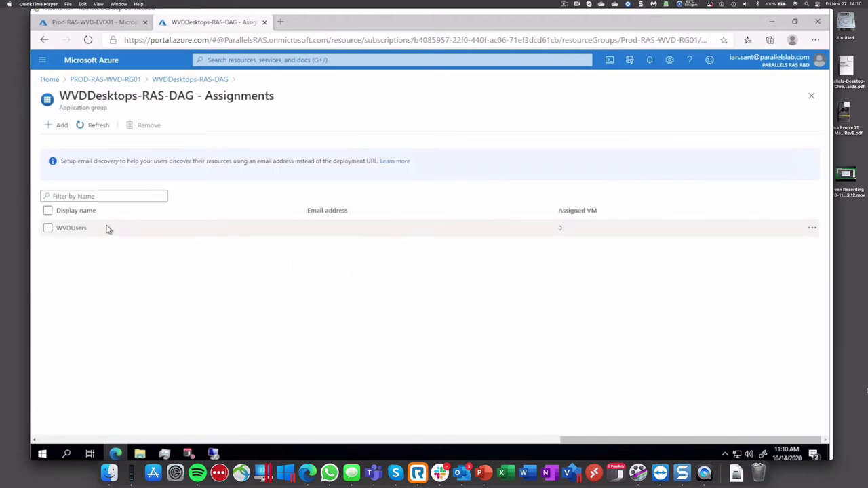
# Step: Return to the resource group, filter by "wvdd" again, and examine the WVDDesktops host pool's session hosts and application group
pyautogui.click(44, 40)
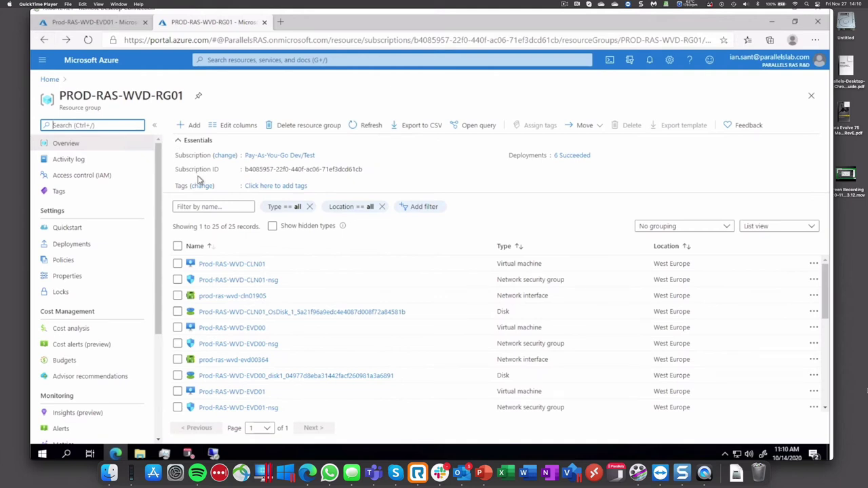
pyautogui.click(207, 206)
pyautogui.write('wv')
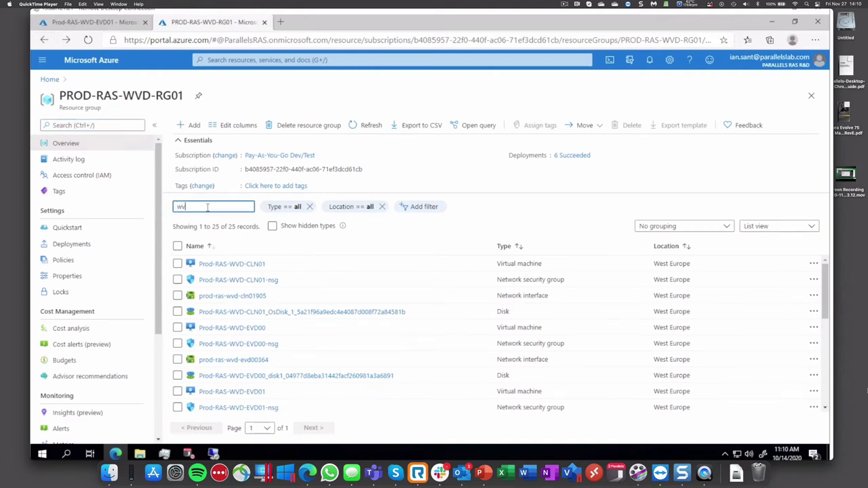
pyautogui.write('dd')
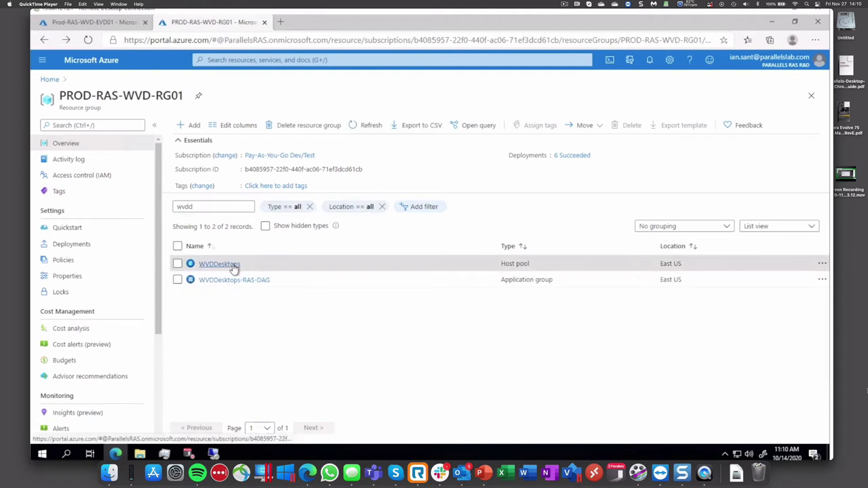
pyautogui.click(233, 265)
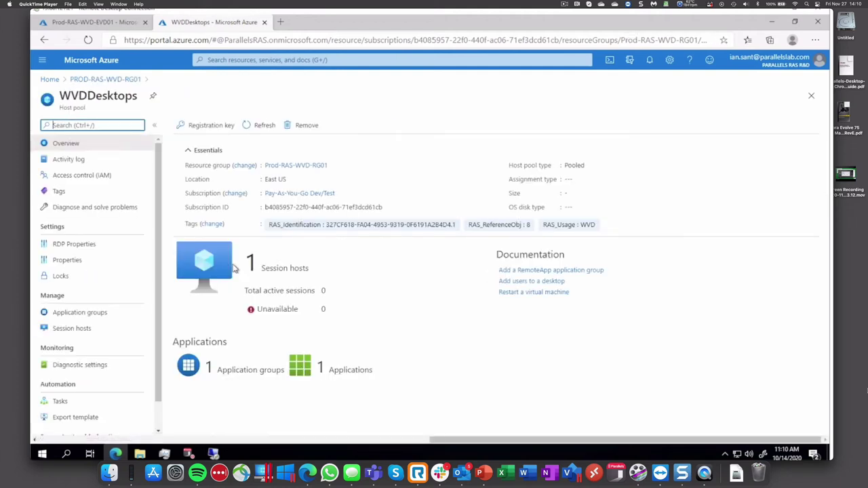
pyautogui.click(87, 328)
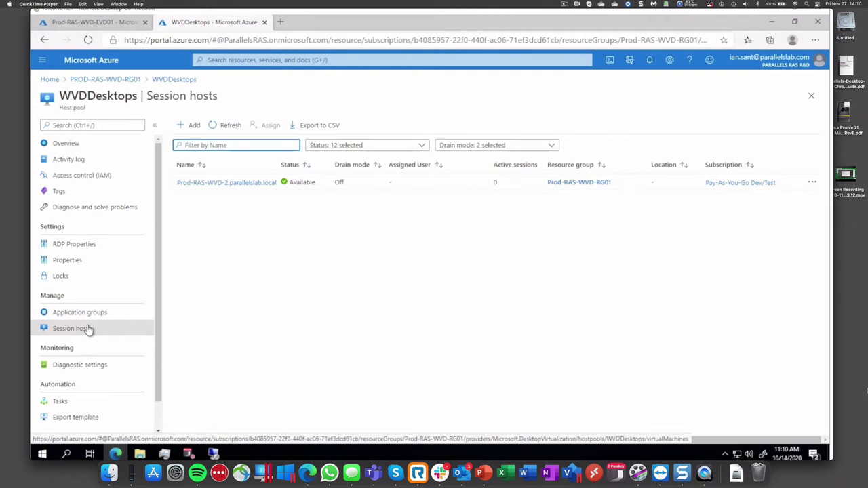
pyautogui.click(81, 316)
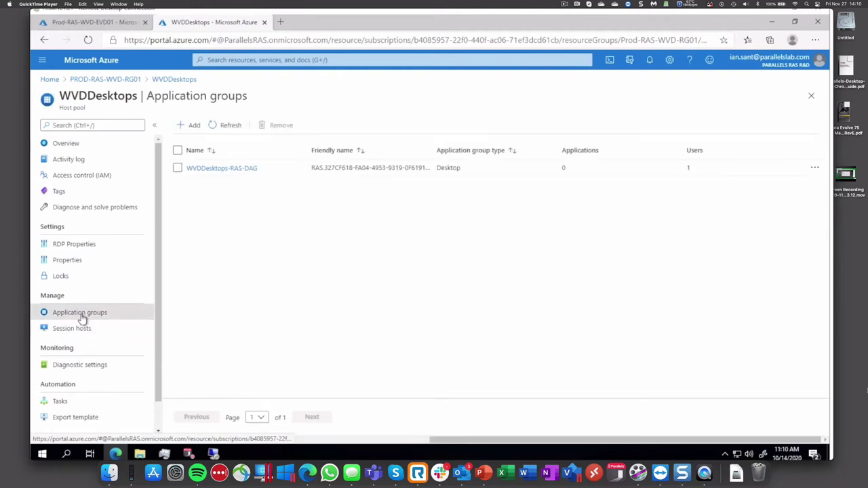
pyautogui.click(221, 170)
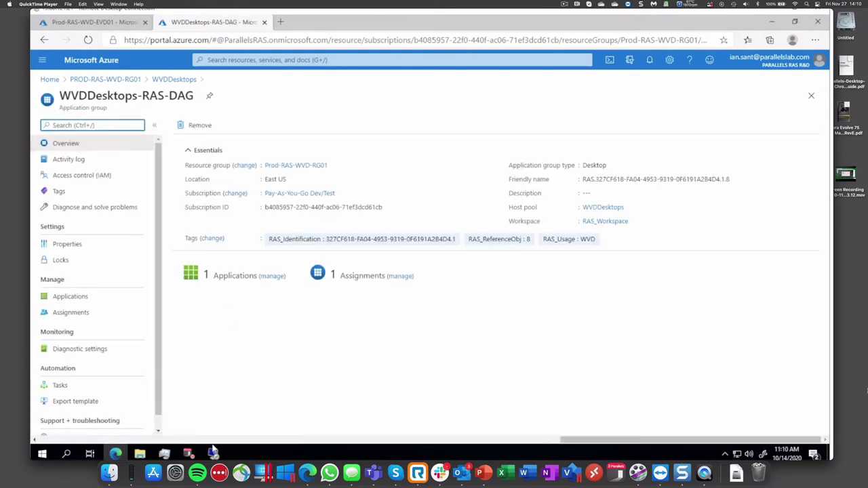
# Step: Switch back to the Parallels RAS Console and start publishing a Windows Virtual Desktop desktop from the WVDDesktops host pool
pyautogui.click(189, 454)
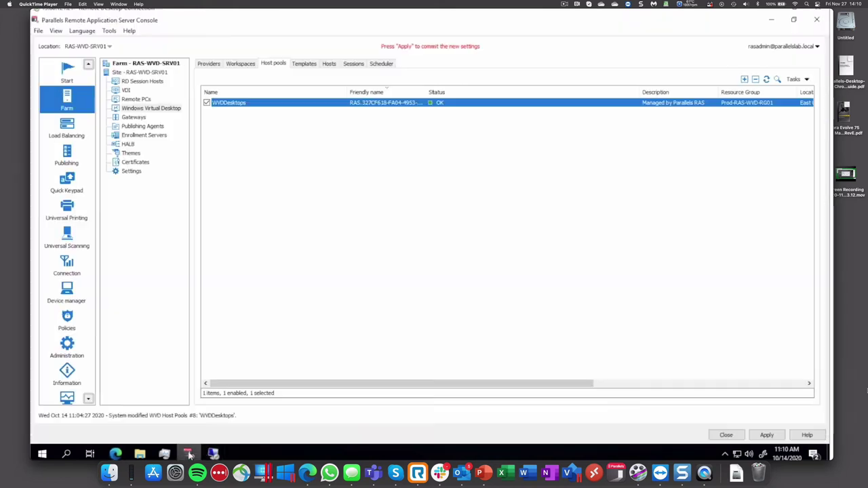
pyautogui.click(67, 153)
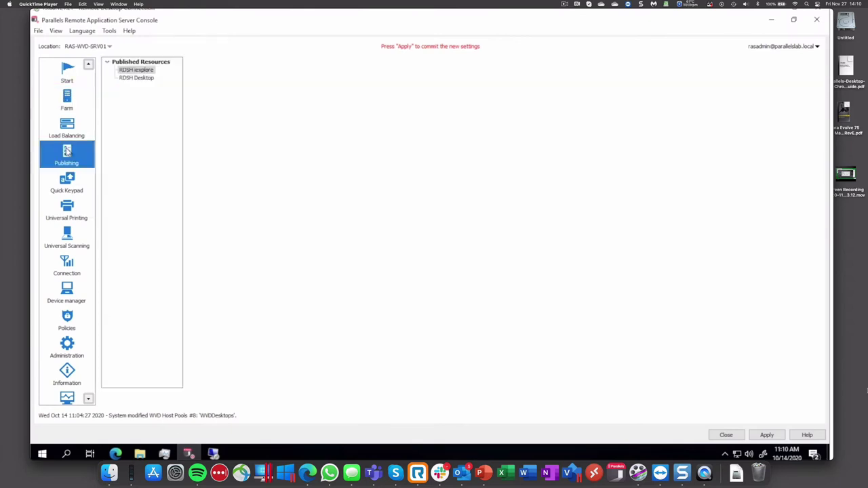
pyautogui.click(122, 397)
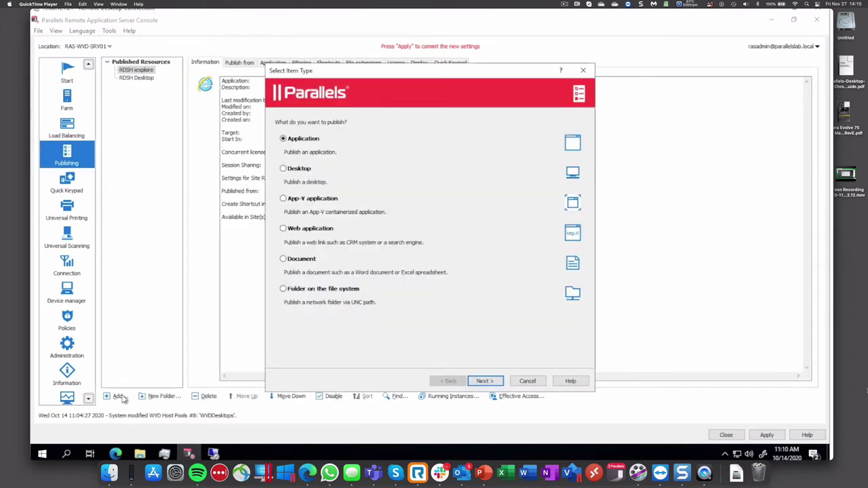
pyautogui.click(310, 170)
pyautogui.click(486, 381)
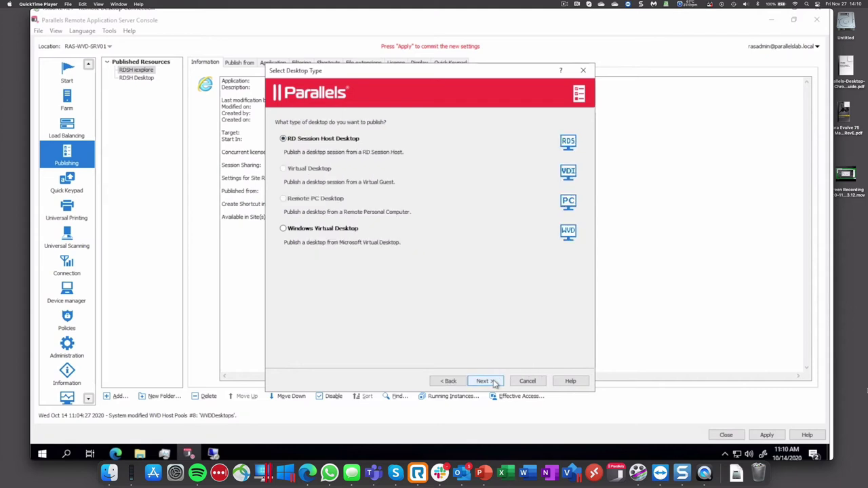
pyautogui.click(356, 229)
pyautogui.click(477, 383)
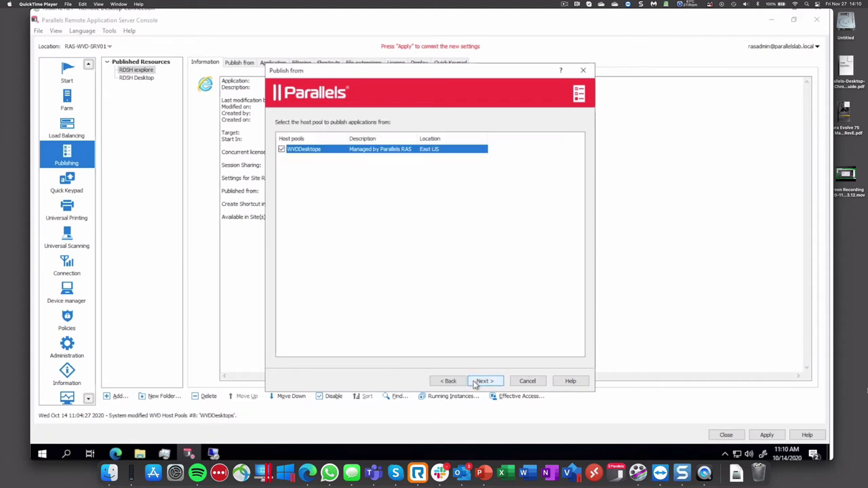
pyautogui.click(481, 381)
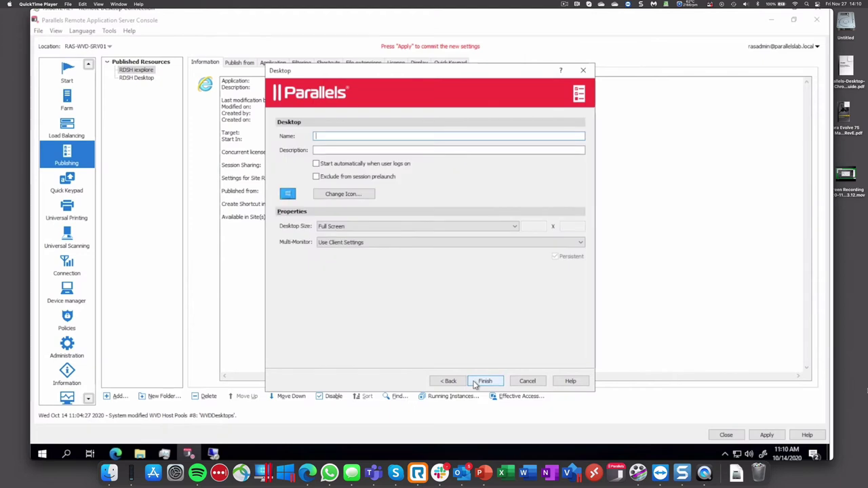
# Step: Name the published desktop "WVD Desktop", set its desktop size to 1024x768, finish publishing, and apply the settings
pyautogui.write('WVD Desktop')
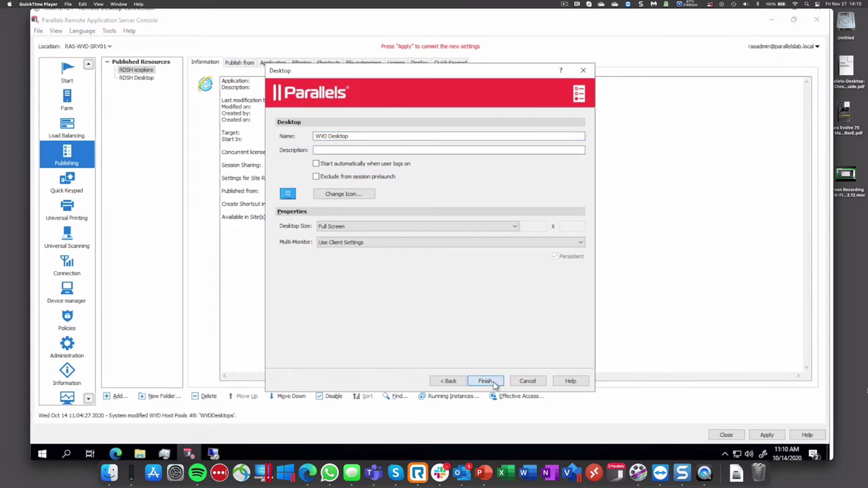
pyautogui.click(475, 227)
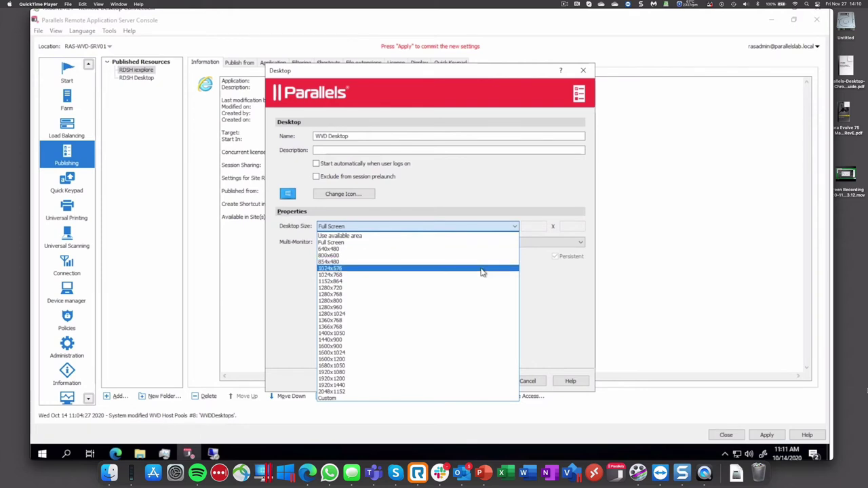
pyautogui.click(483, 275)
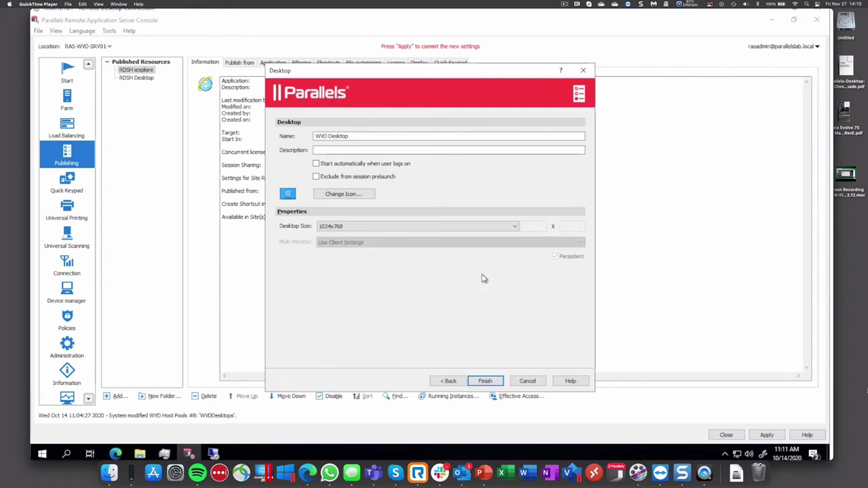
pyautogui.click(499, 380)
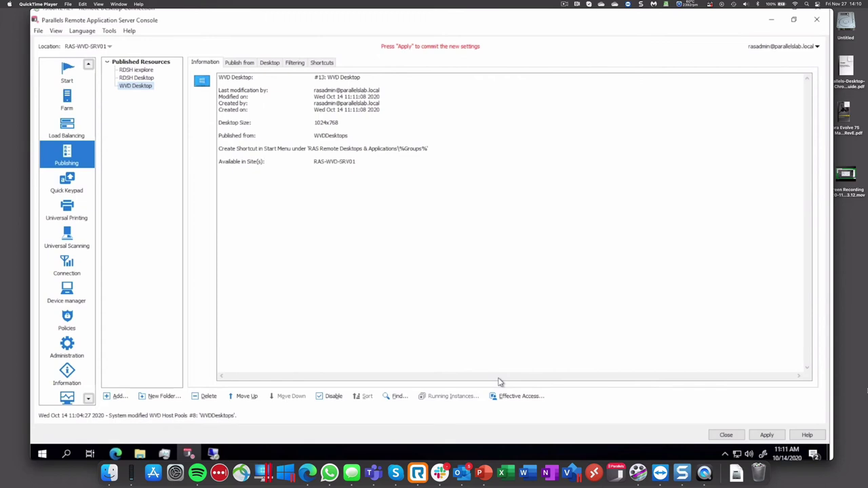
pyautogui.click(766, 435)
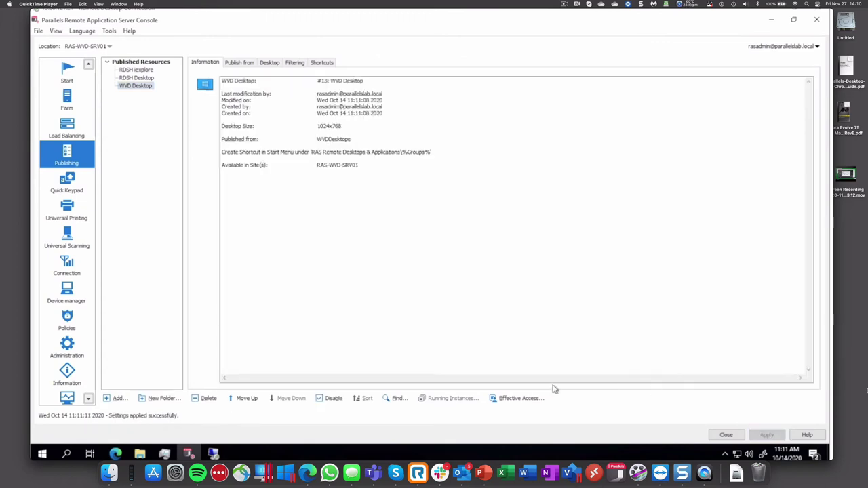
# Step: Switch to the RASClient remote desktop and refresh the Parallels-RAS-WVD connection in Parallels Client
pyautogui.click(213, 453)
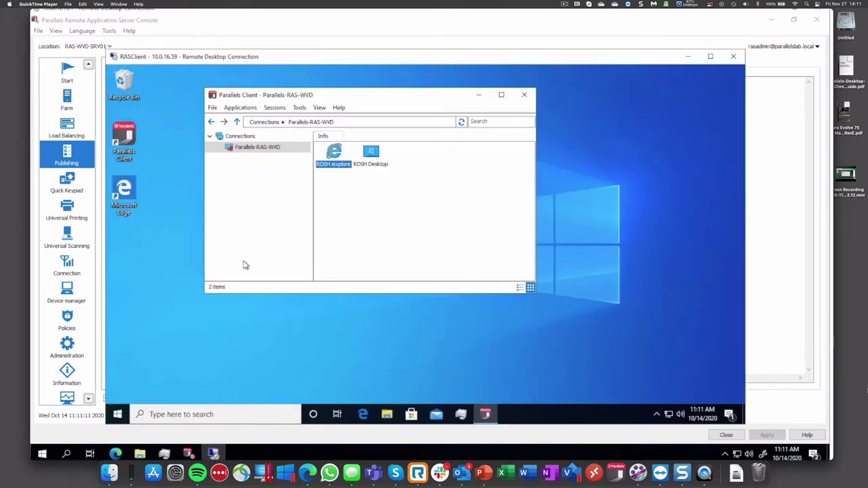
pyautogui.rightClick(247, 149)
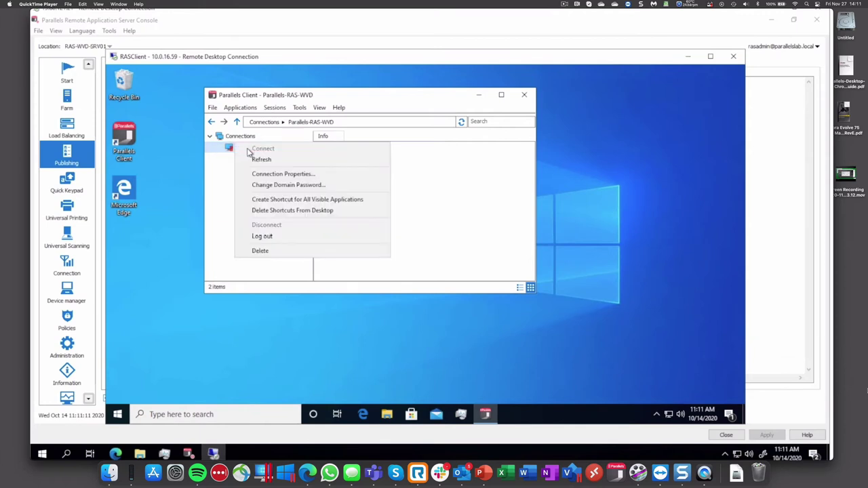
pyautogui.click(261, 160)
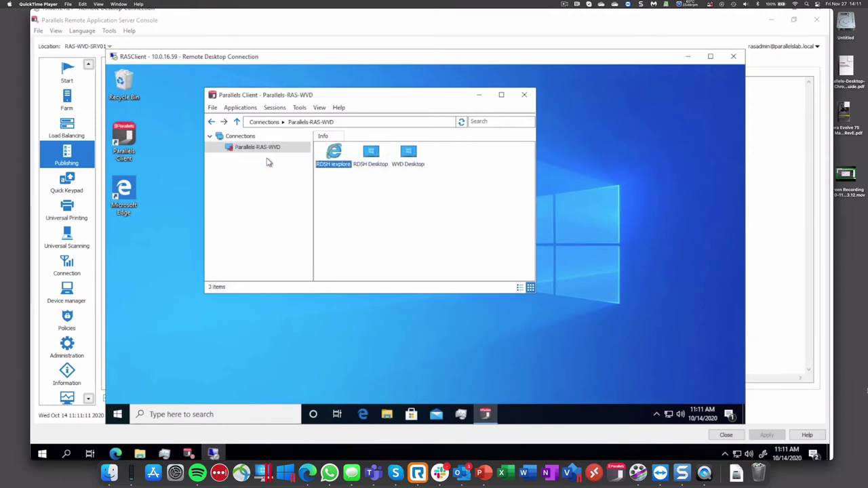
# Step: Launch the published WVD Desktop from Parallels Client and sign in with the account password
pyautogui.click(408, 155)
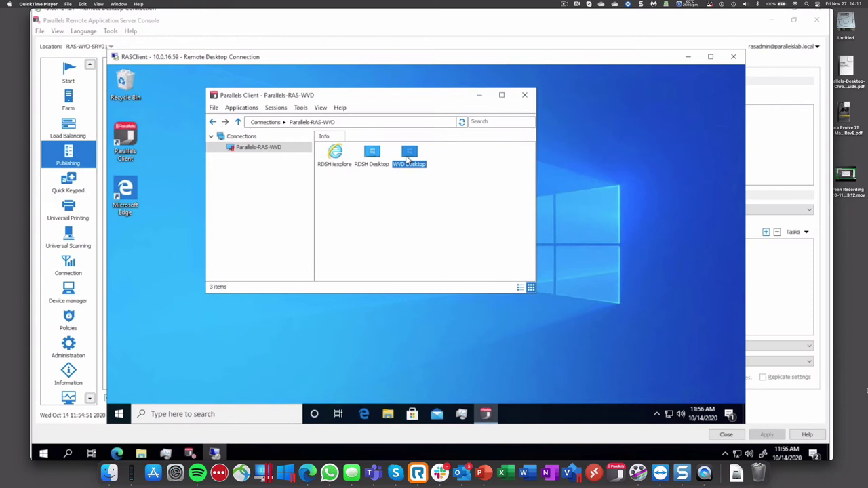
pyautogui.doubleClick(408, 155)
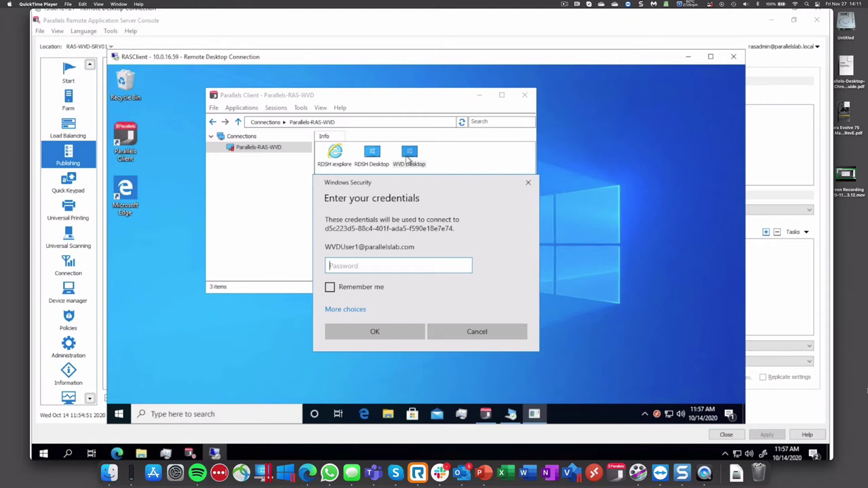
pyautogui.write('••')
pyautogui.press('Return')
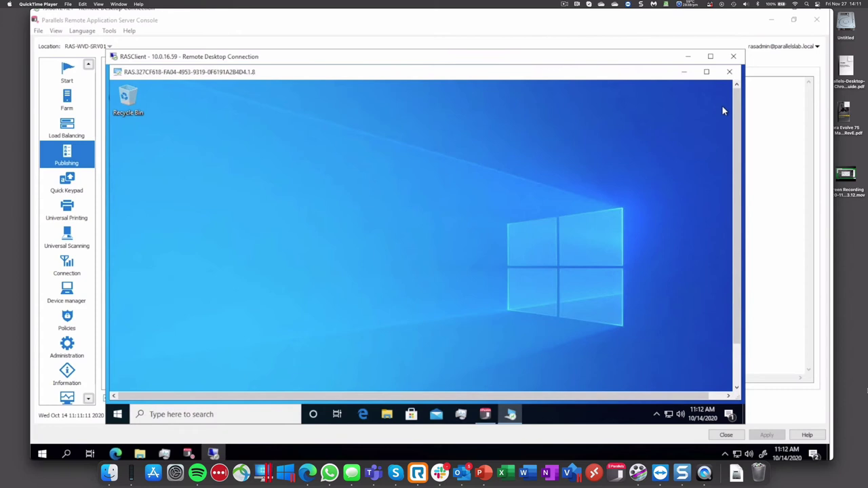
# Step: Switch to the Azure portal and check the WVDDesktops host pool's session hosts, including the details of the Prod-RAS-WVD-2 host
pyautogui.click(116, 453)
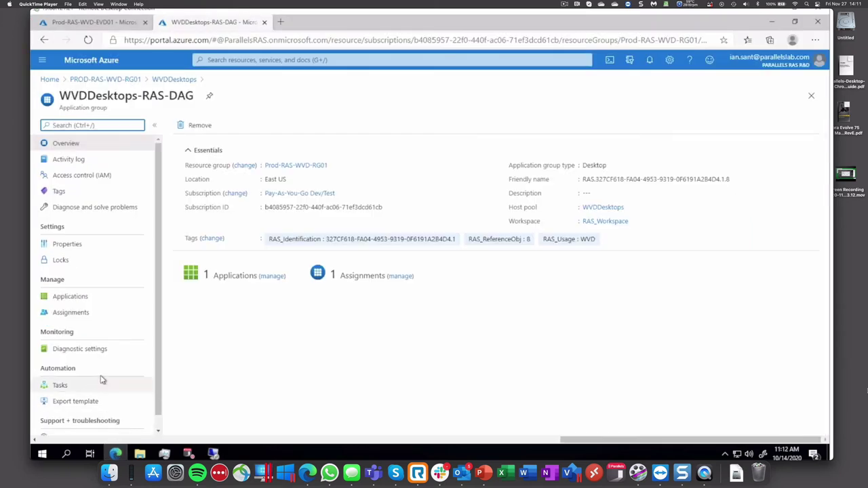
pyautogui.click(167, 81)
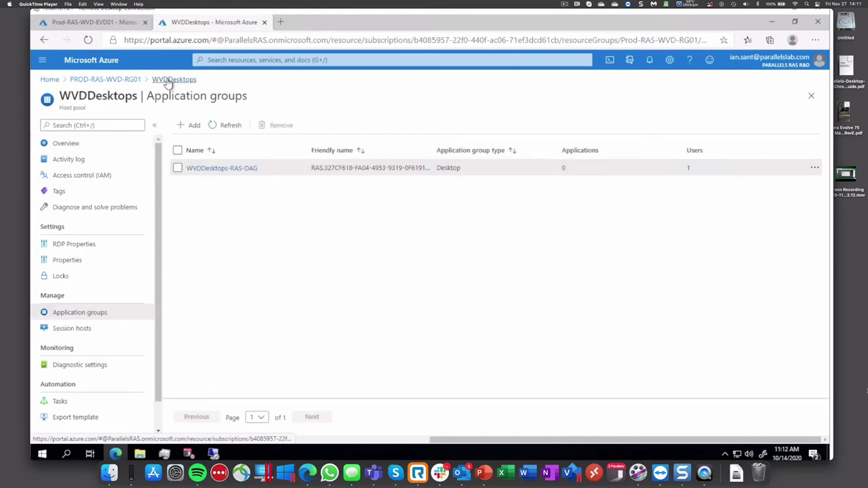
pyautogui.click(90, 334)
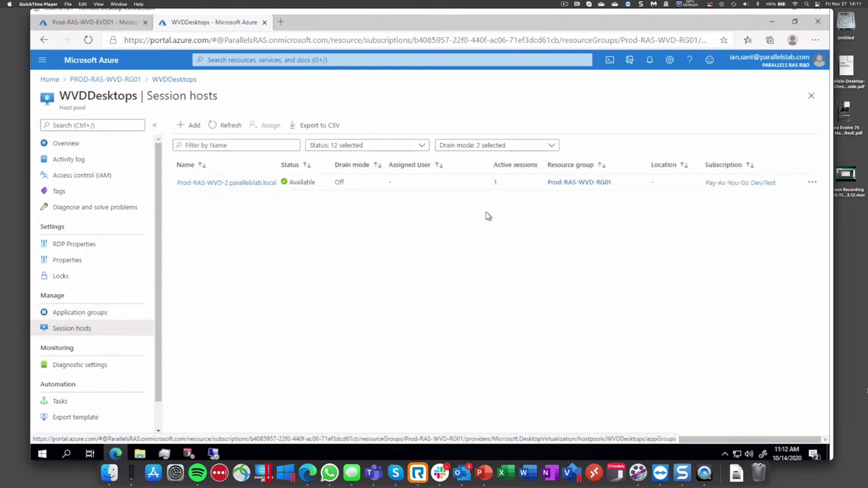
pyautogui.click(199, 186)
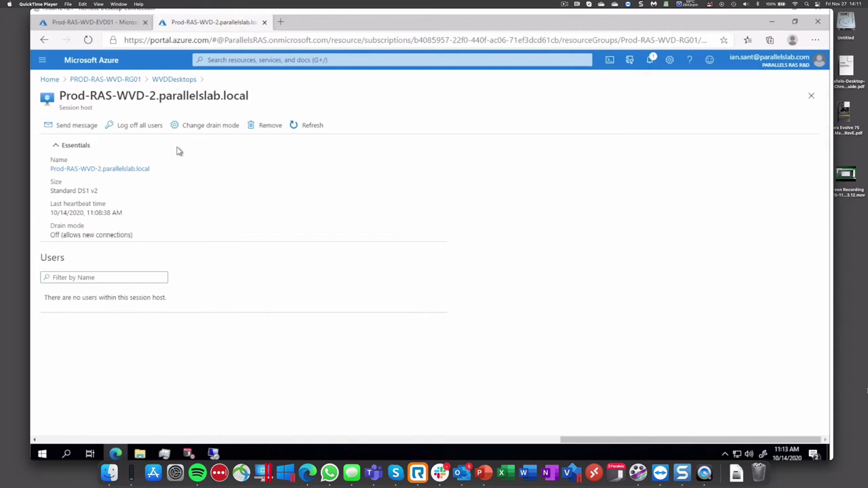
pyautogui.click(163, 80)
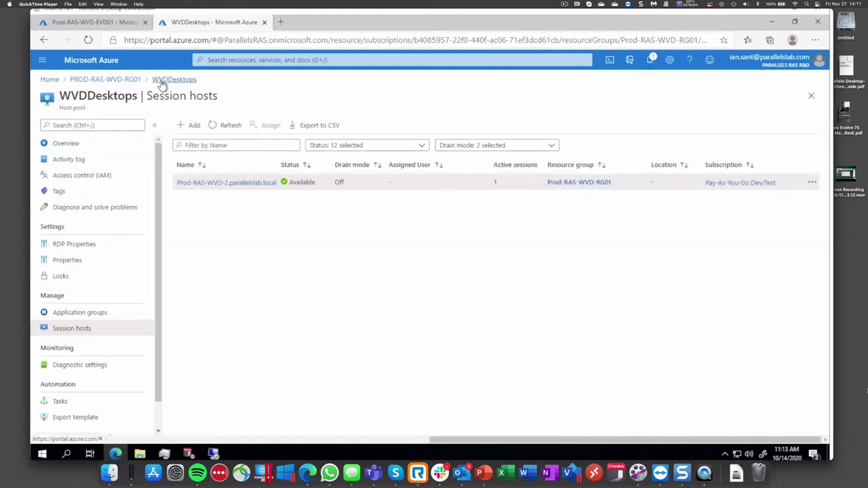
# Step: Switch back to the Parallels RAS Console and review the farm's Windows Virtual Desktop hosts and sessions
pyautogui.click(190, 453)
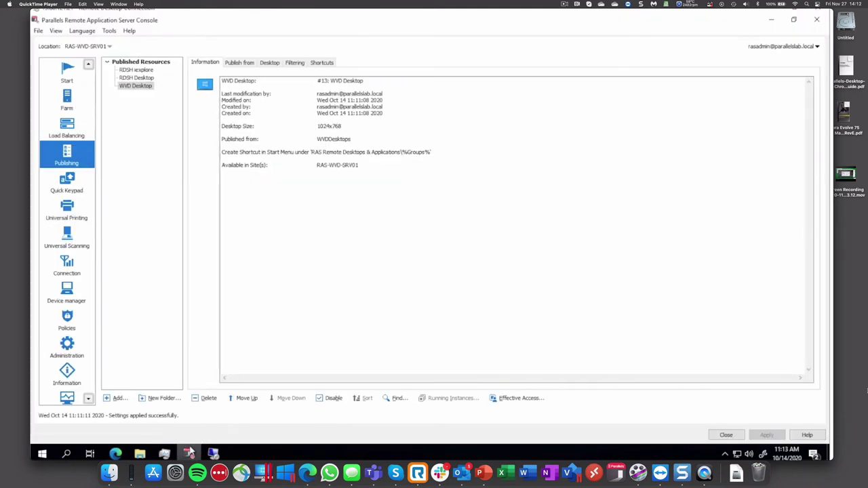
pyautogui.click(73, 102)
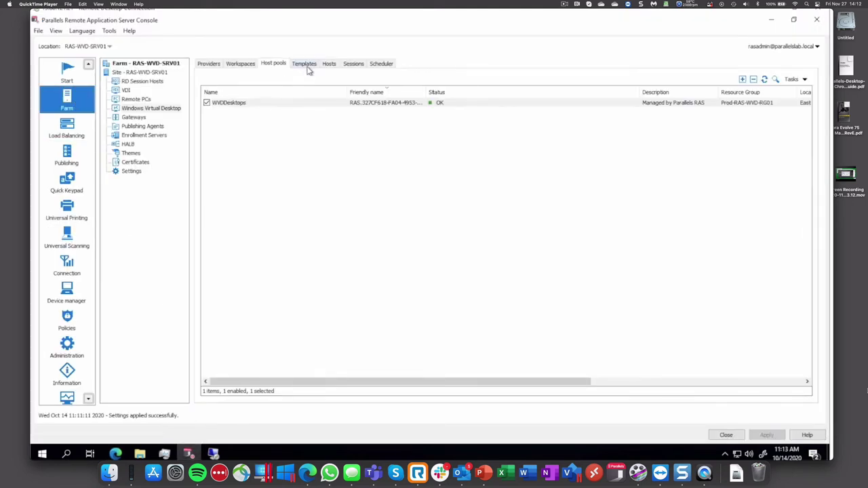
pyautogui.click(331, 65)
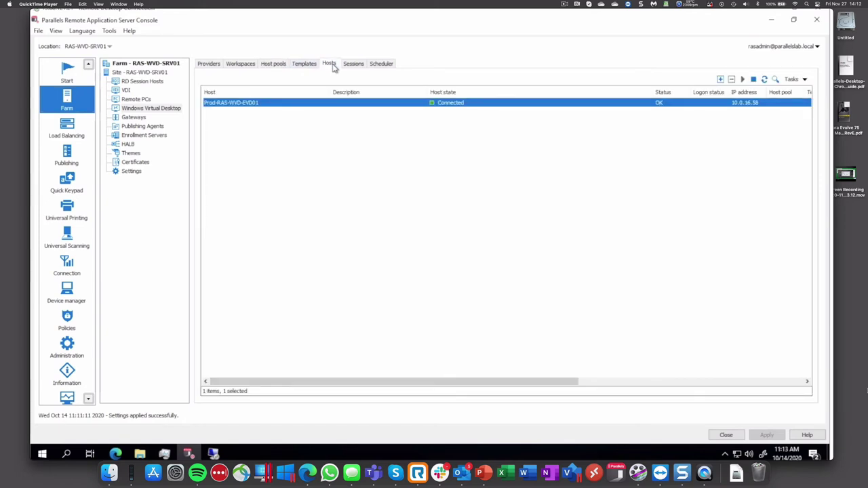
pyautogui.click(356, 65)
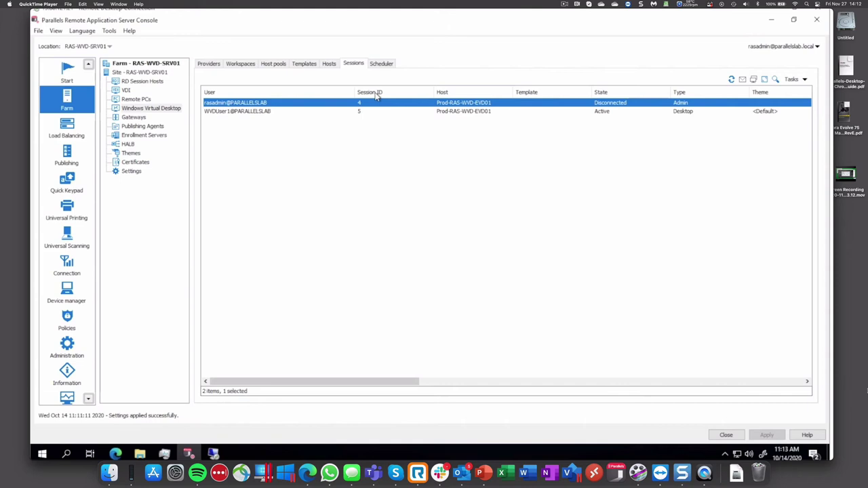
# Step: Show the running processes of the active desktop session on Prod-RAS-WVD-EVD01, look through the list, and close it
pyautogui.click(380, 113)
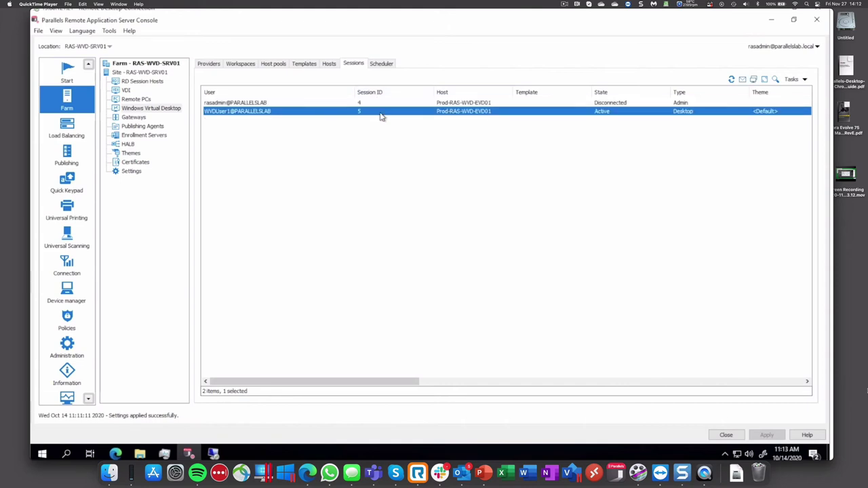
pyautogui.rightClick(380, 116)
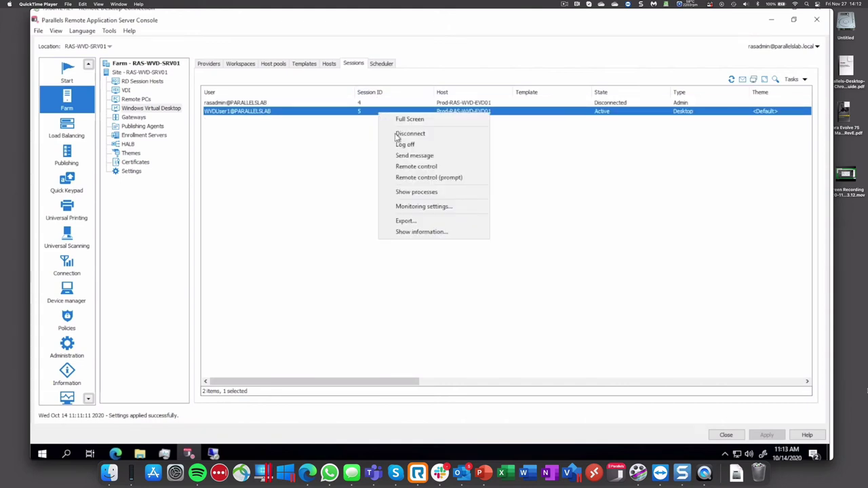
pyautogui.click(433, 195)
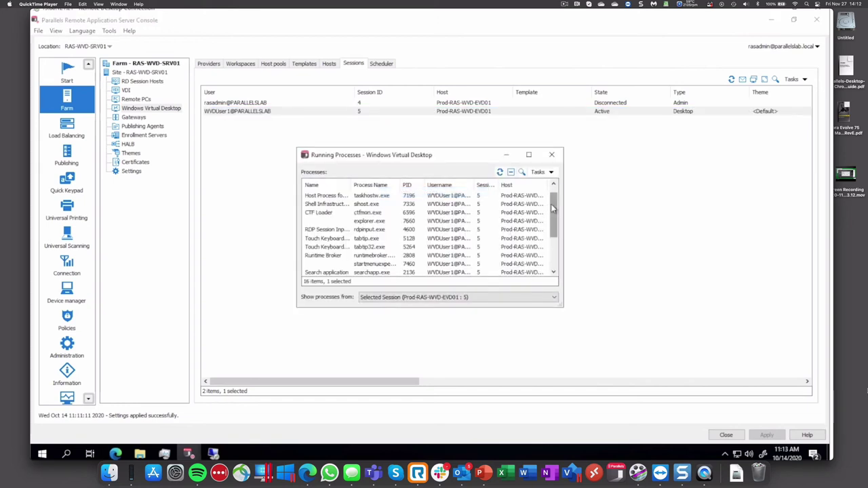
pyautogui.moveTo(554, 230); pyautogui.dragTo(560, 255)
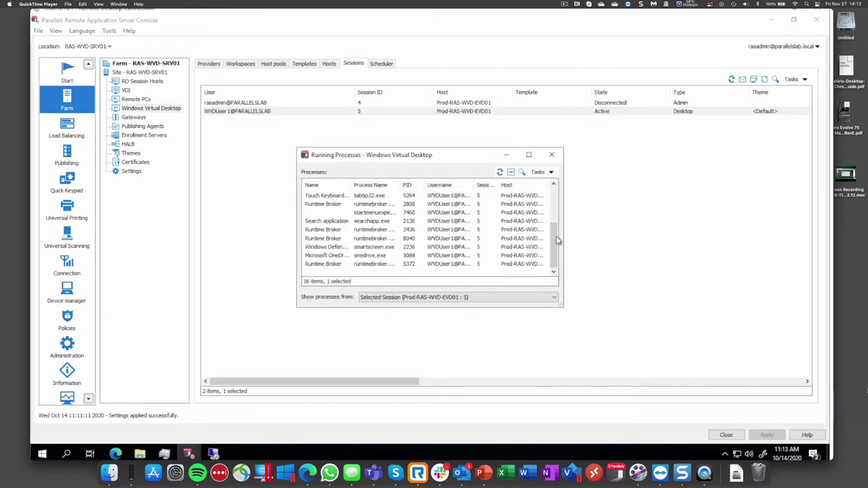
pyautogui.click(551, 155)
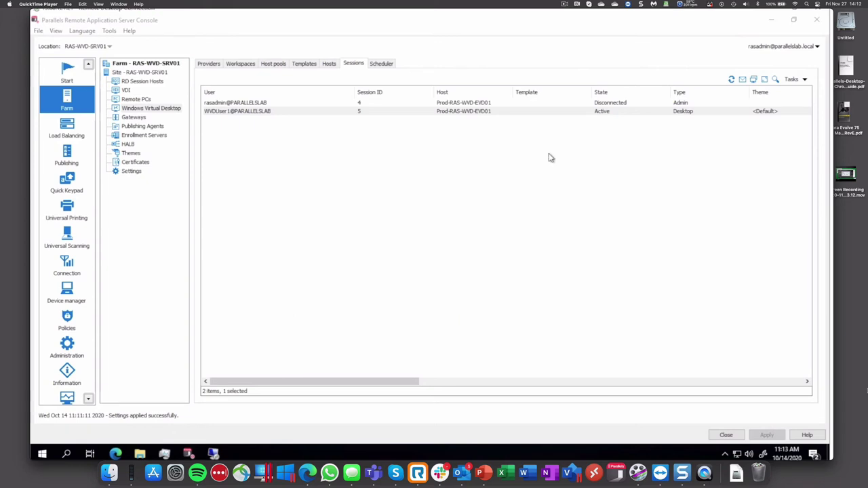
# Step: Send the message "Hello" to the active desktop session on Prod-RAS-WVD-EVD01
pyautogui.click(442, 113)
pyautogui.rightClick(442, 113)
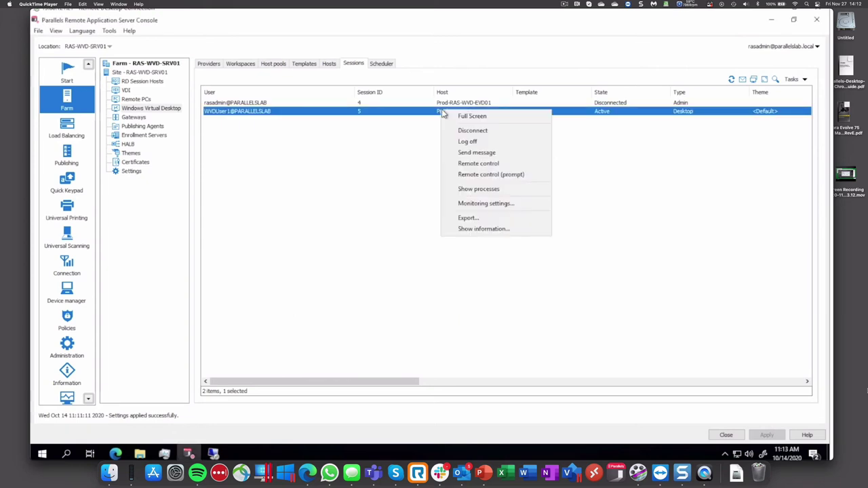
pyautogui.click(487, 153)
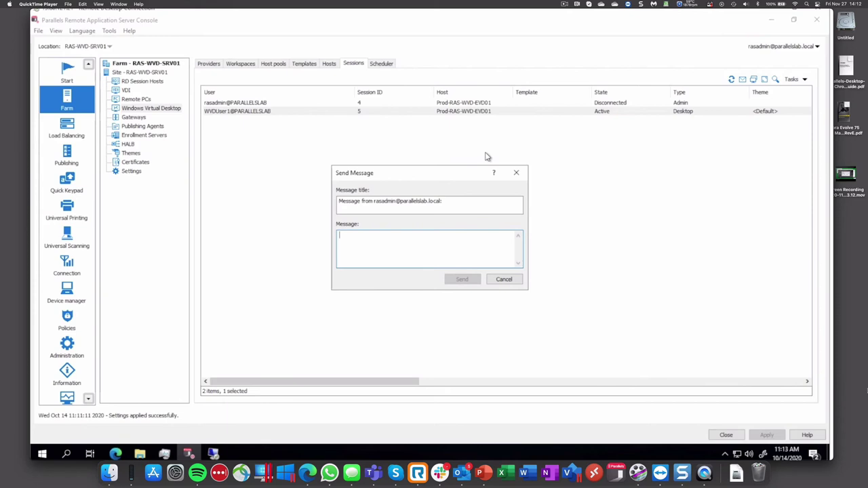
pyautogui.write('Hello')
pyautogui.click(472, 284)
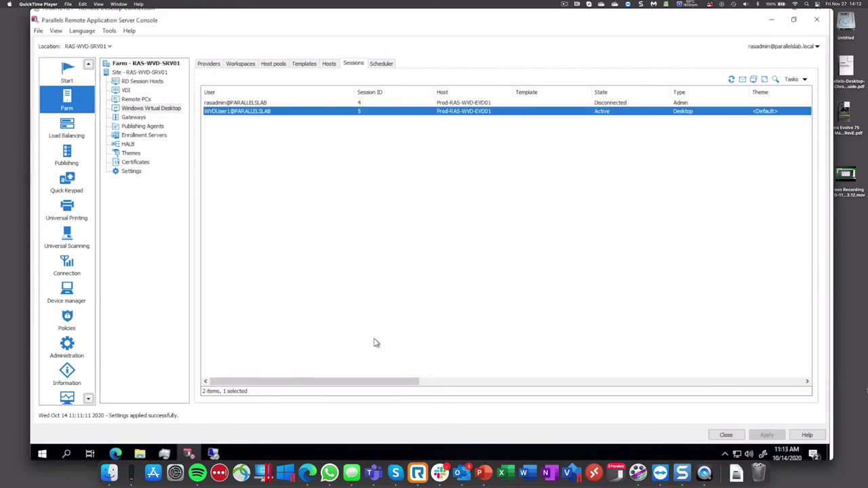
# Step: Dismiss the message in the RASClient's WVD desktop, disconnect that session, and minimize the remote desktop window
pyautogui.click(213, 453)
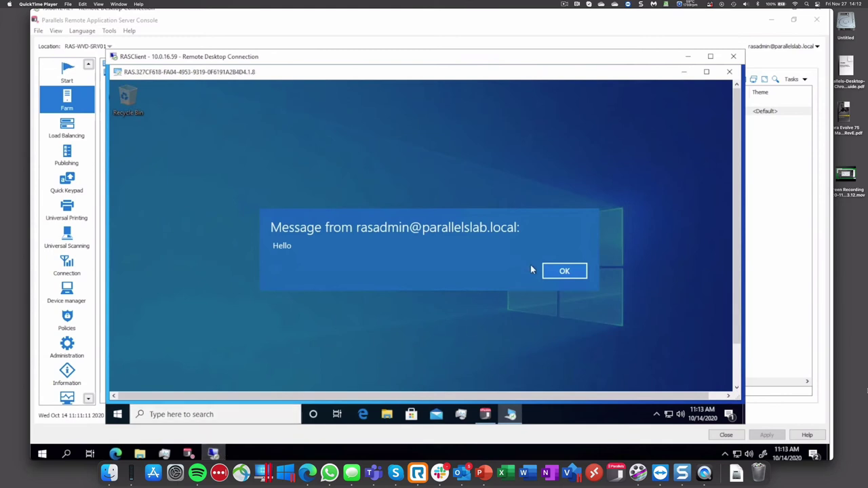
pyautogui.click(560, 271)
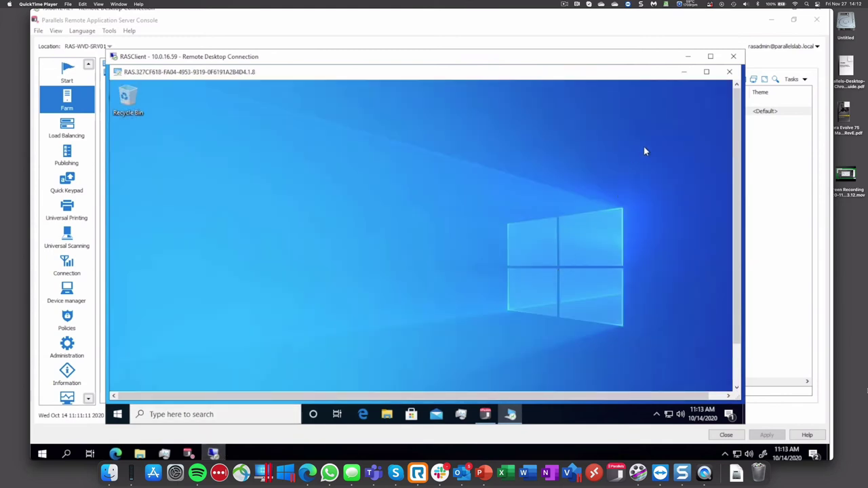
pyautogui.click(728, 72)
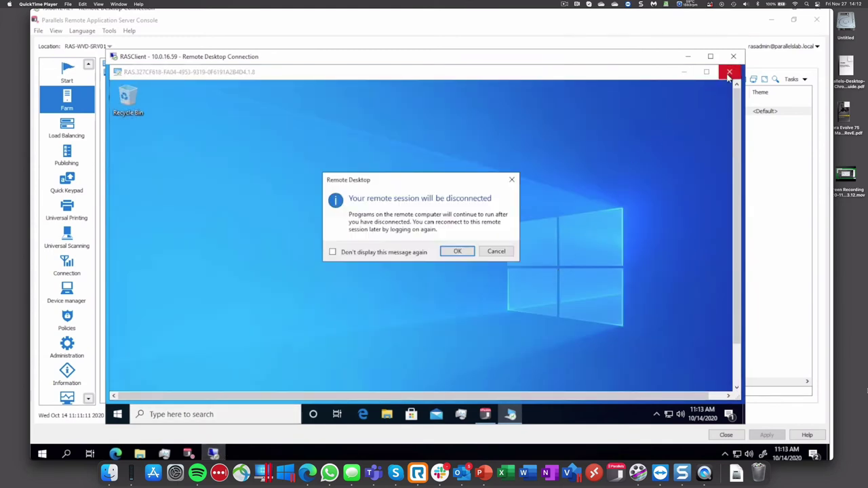
pyautogui.click(458, 252)
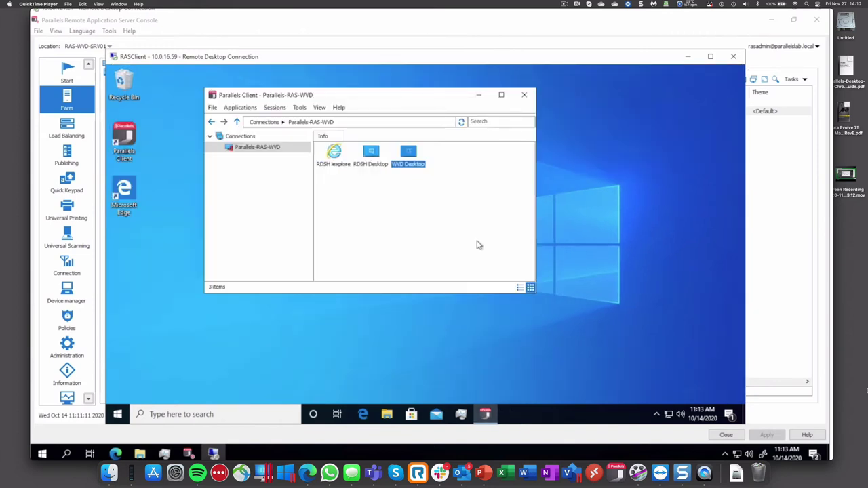
pyautogui.click(690, 58)
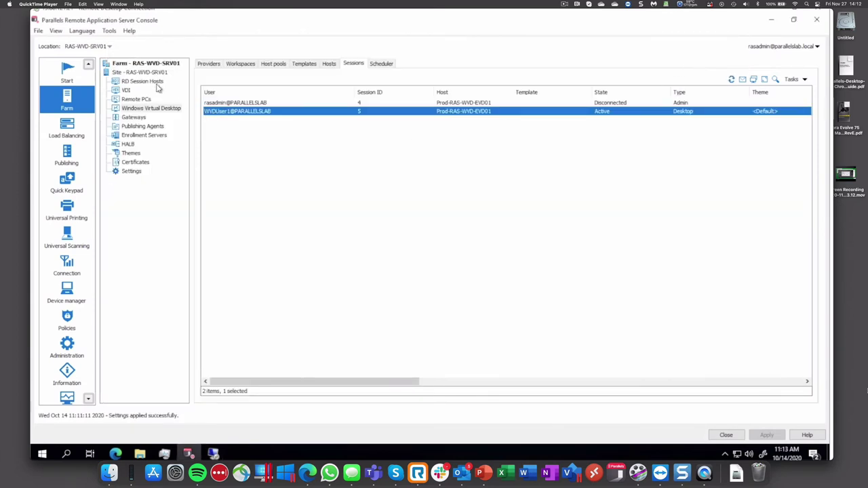
# Step: Start a new Windows Virtual Desktop host pool named "WVDApps" as a pooled Application pool with Breadth load balancing and a 50-session limit
pyautogui.click(158, 109)
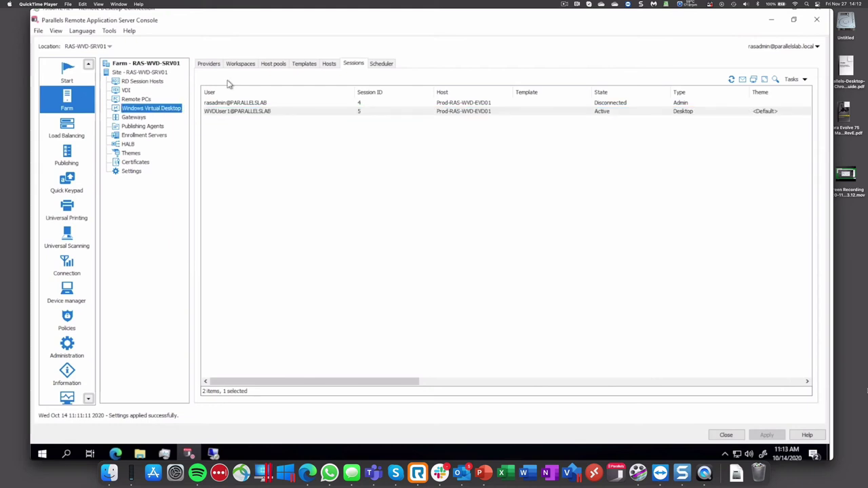
pyautogui.click(274, 63)
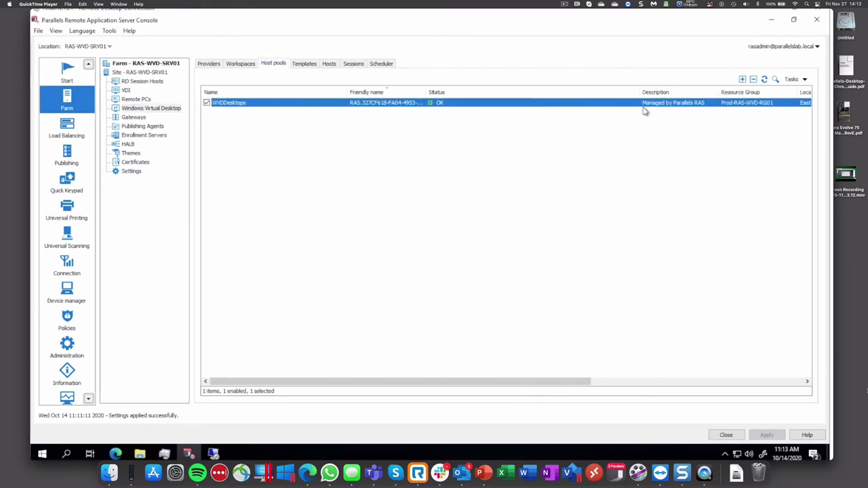
pyautogui.click(742, 80)
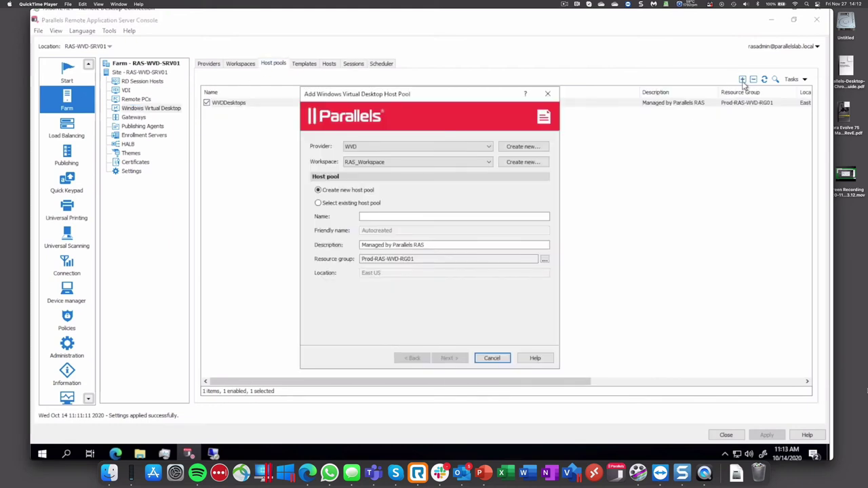
pyautogui.click(419, 217)
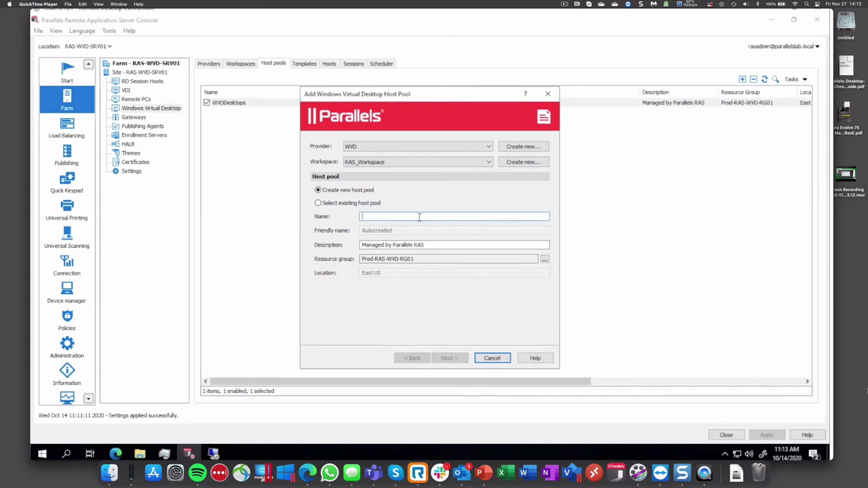
pyautogui.write('WVDApps')
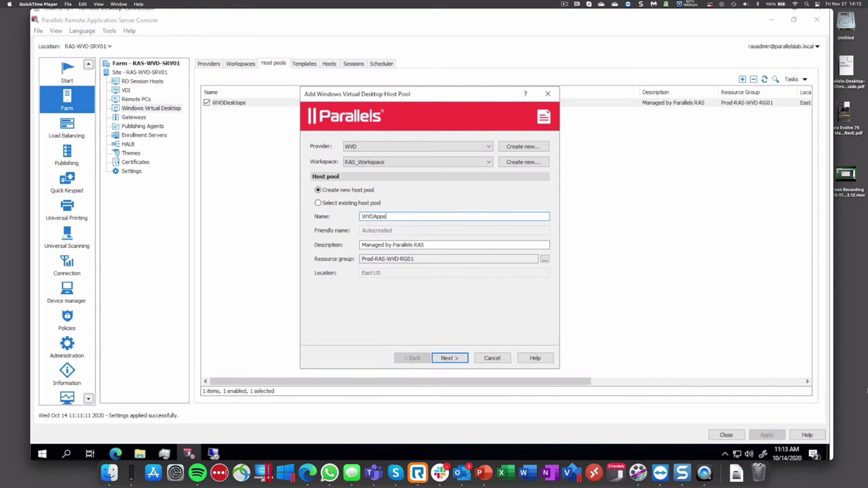
pyautogui.click(457, 358)
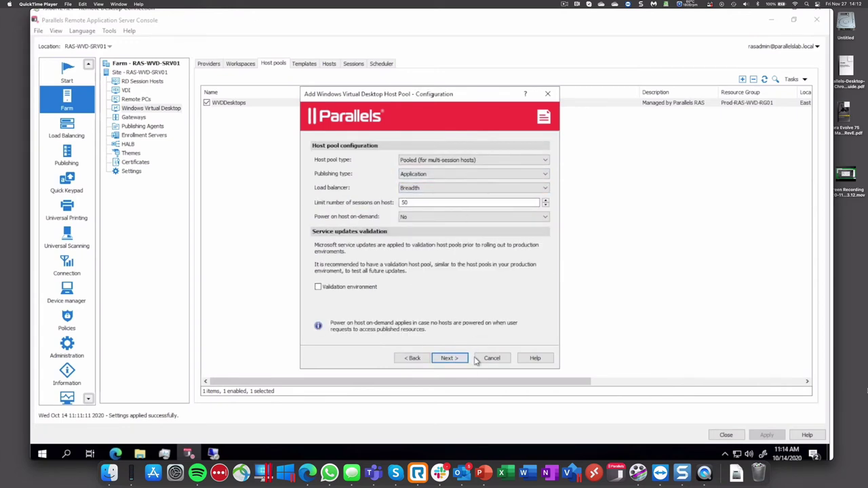
pyautogui.click(450, 358)
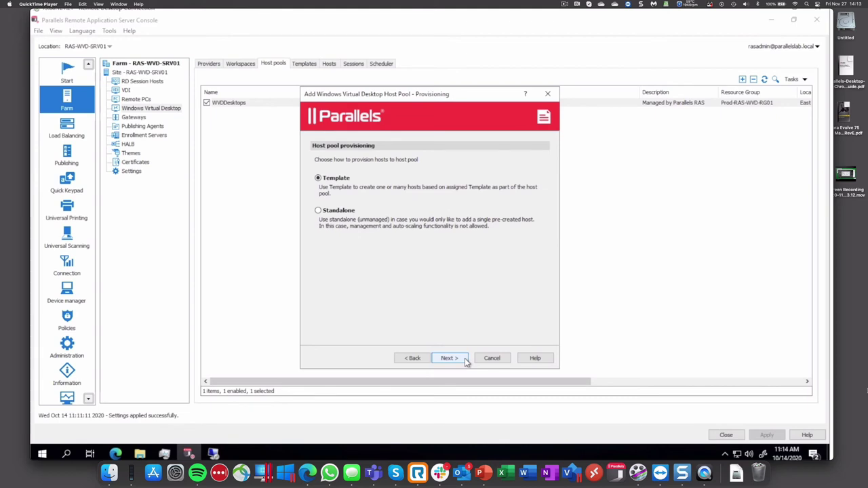
# Step: Set the host pool's provisioning to Standalone, filter the hosts by "prod", and select Prod-RAS-WVD-EVD02
pyautogui.click(345, 212)
pyautogui.click(450, 358)
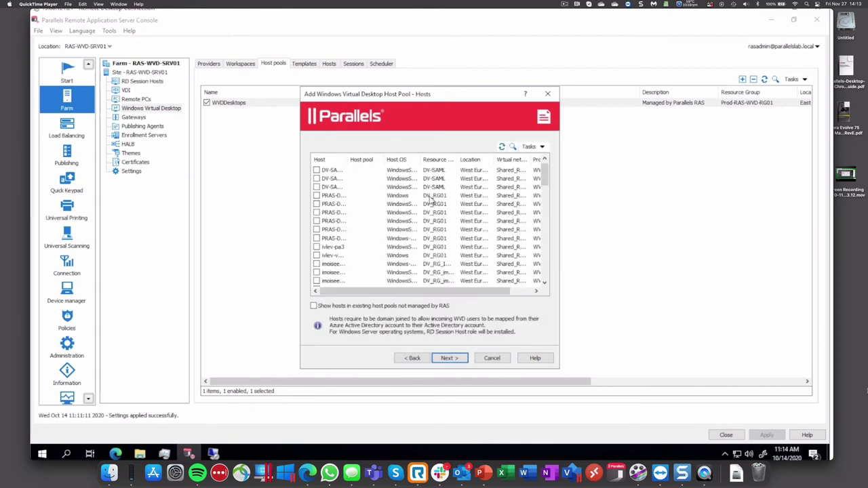
pyautogui.moveTo(348, 165); pyautogui.dragTo(389, 163)
pyautogui.click(513, 147)
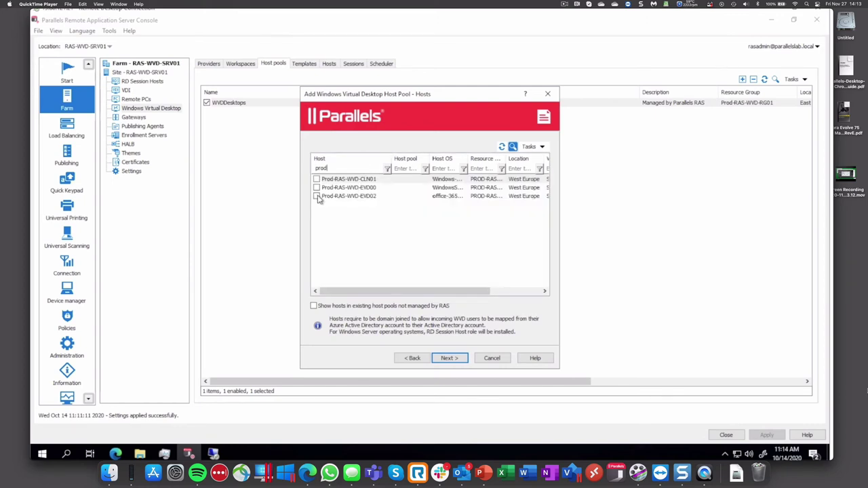
pyautogui.click(467, 360)
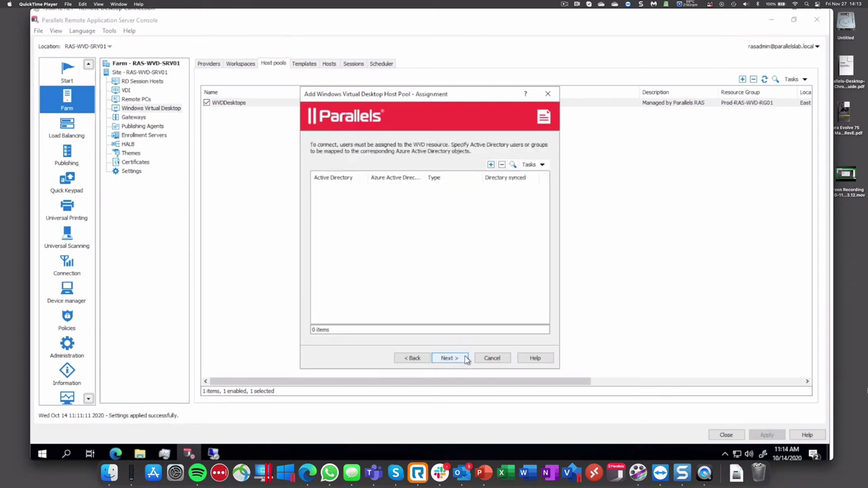
# Step: Assign the WVDUsers group from parallelslab.local to the host pool
pyautogui.click(490, 164)
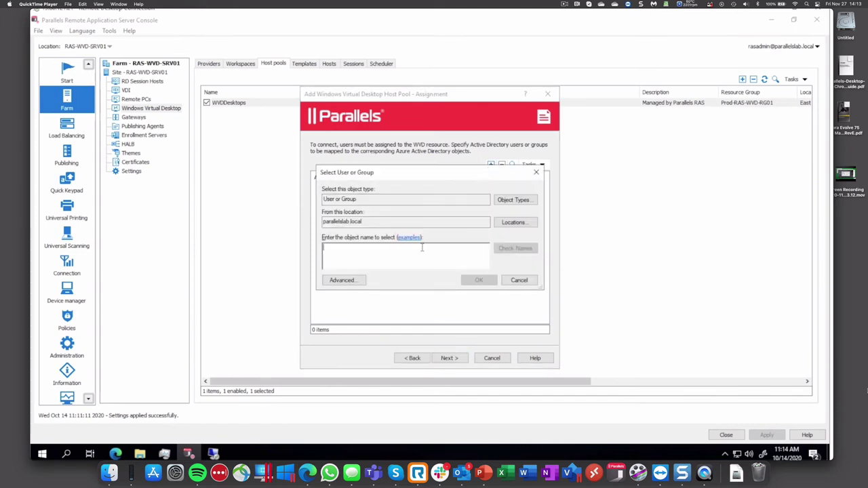
pyautogui.write('WVD')
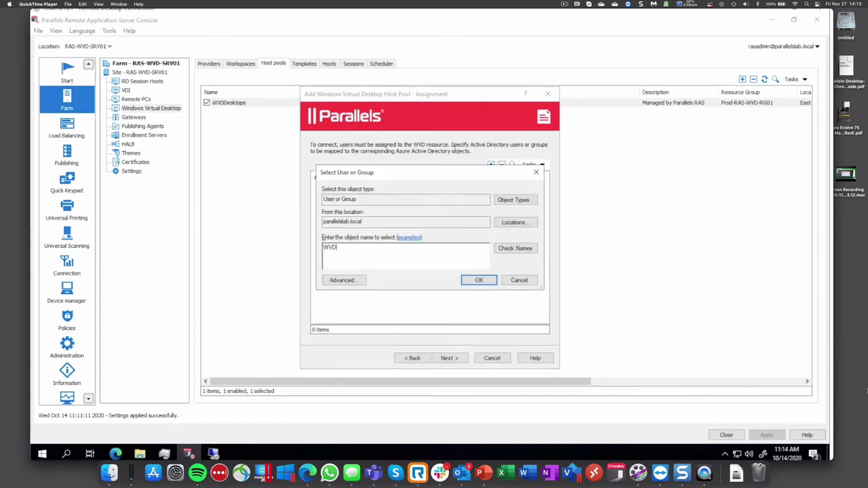
pyautogui.write('users')
pyautogui.click(483, 280)
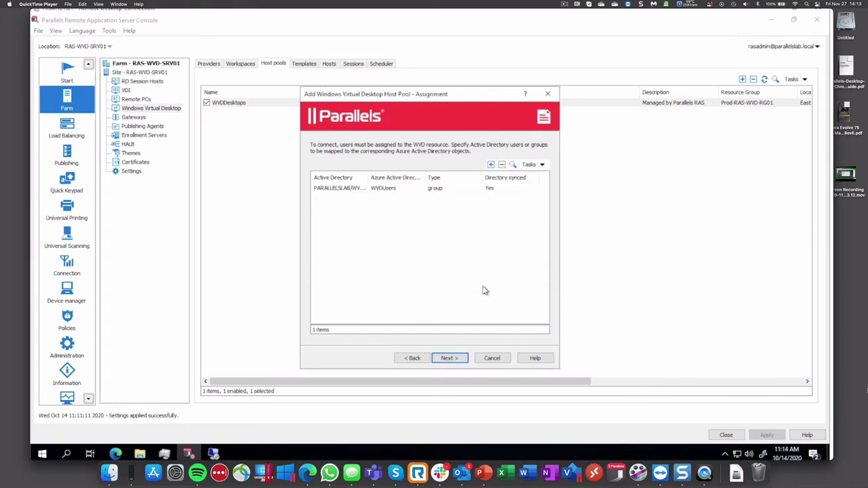
pyautogui.click(448, 358)
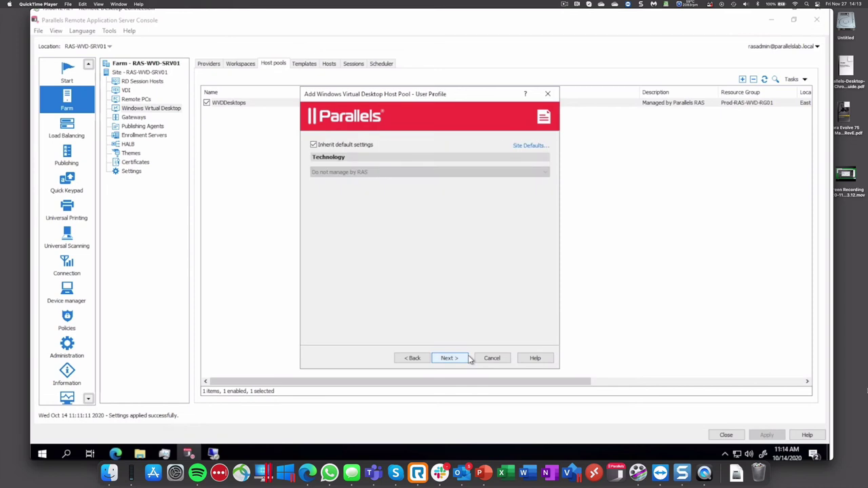
# Step: Keep the default user profile settings, override the inherited optimization defaults with automatic optimization enabled, and complete the host pool
pyautogui.click(467, 358)
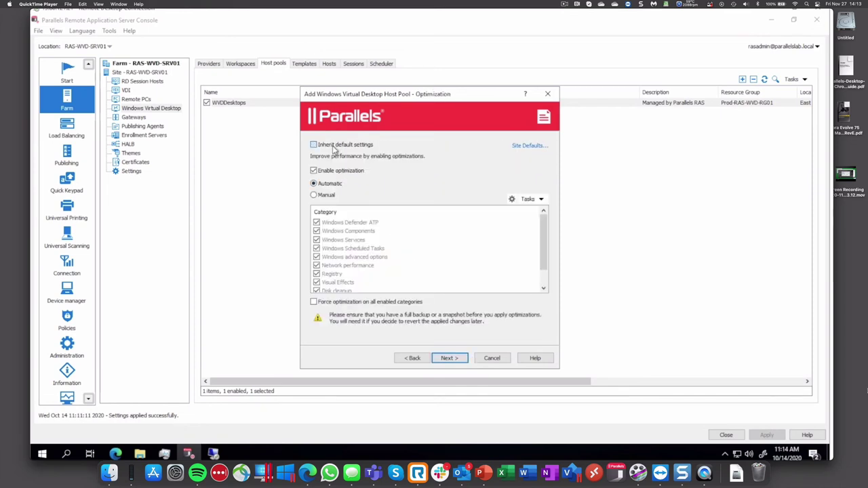
pyautogui.click(333, 147)
pyautogui.click(333, 145)
pyautogui.click(341, 170)
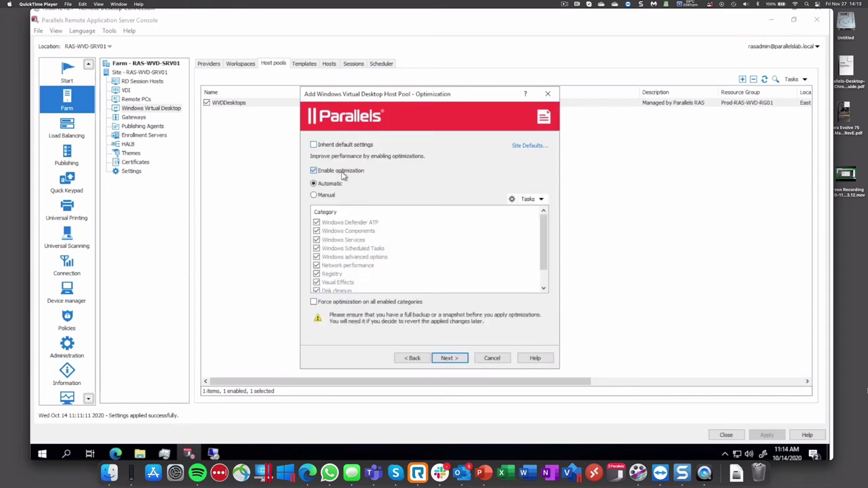
pyautogui.click(448, 358)
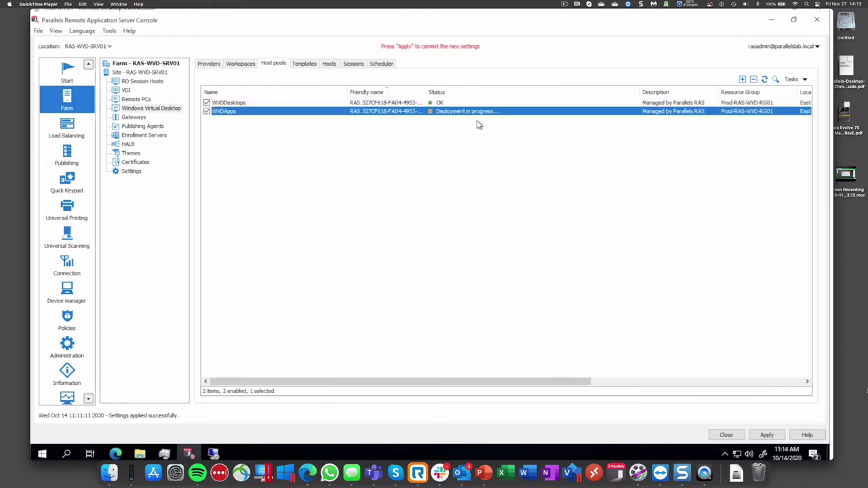
# Step: Check the host status in the WVDApps properties, refreshing it repeatedly, then close them and refresh the host pool list
pyautogui.doubleClick(478, 113)
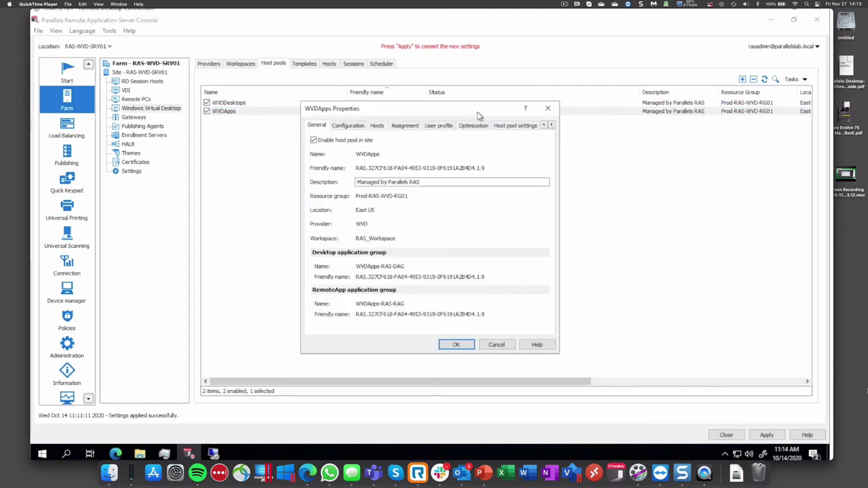
pyautogui.click(378, 126)
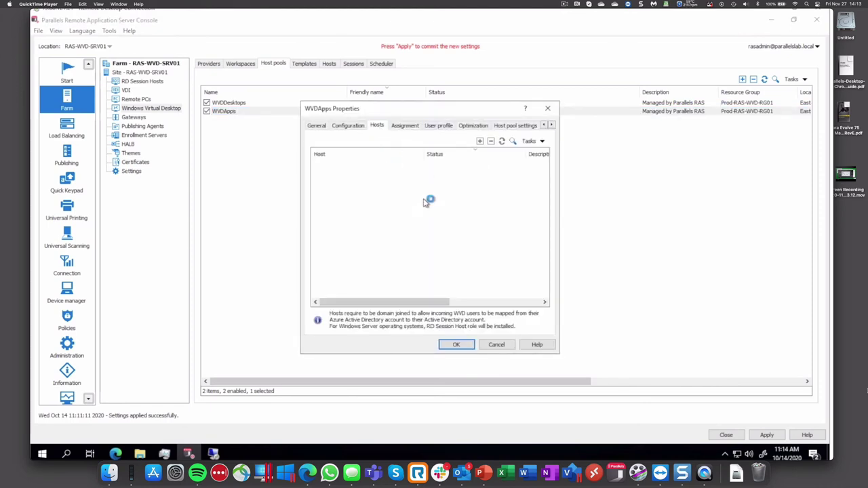
pyautogui.click(502, 142)
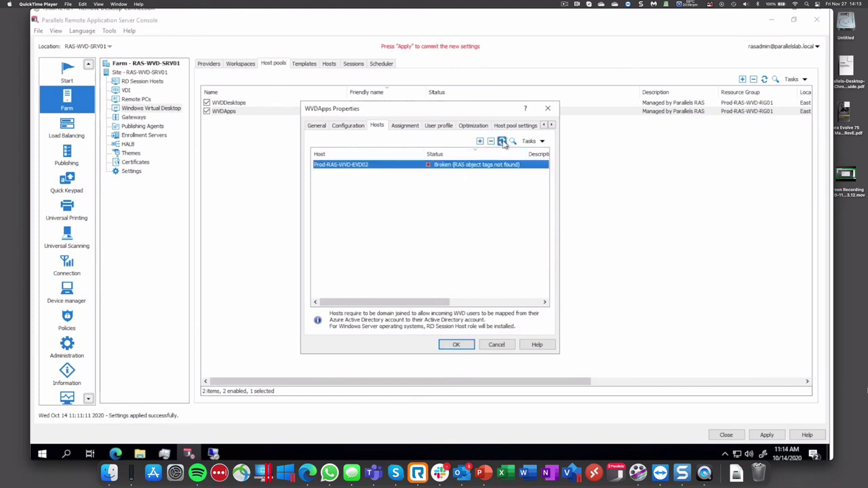
pyautogui.click(503, 142)
pyautogui.click(502, 142)
pyautogui.click(502, 142)
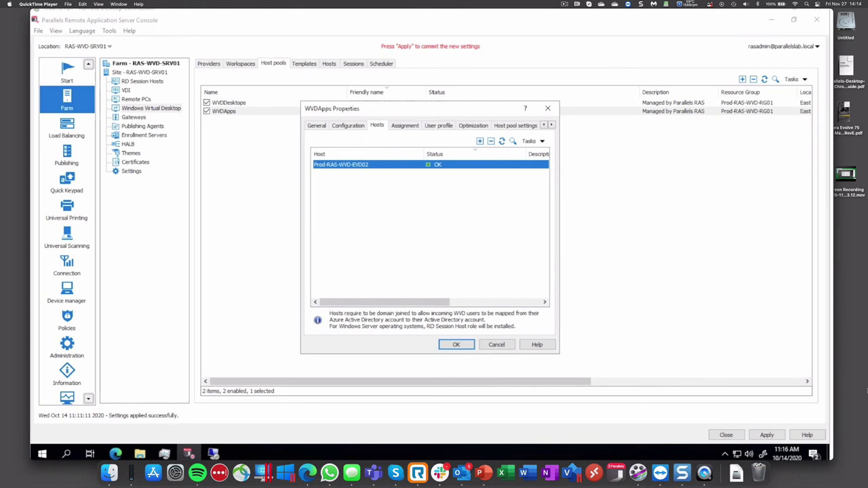
pyautogui.click(460, 346)
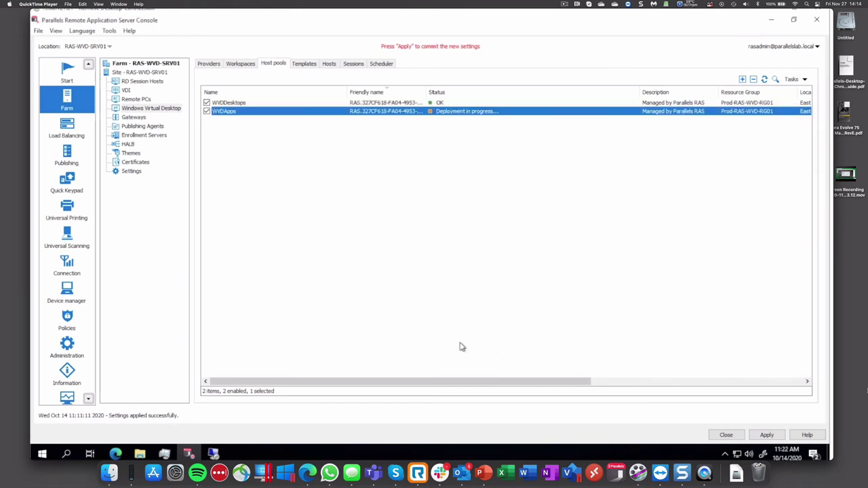
pyautogui.click(765, 79)
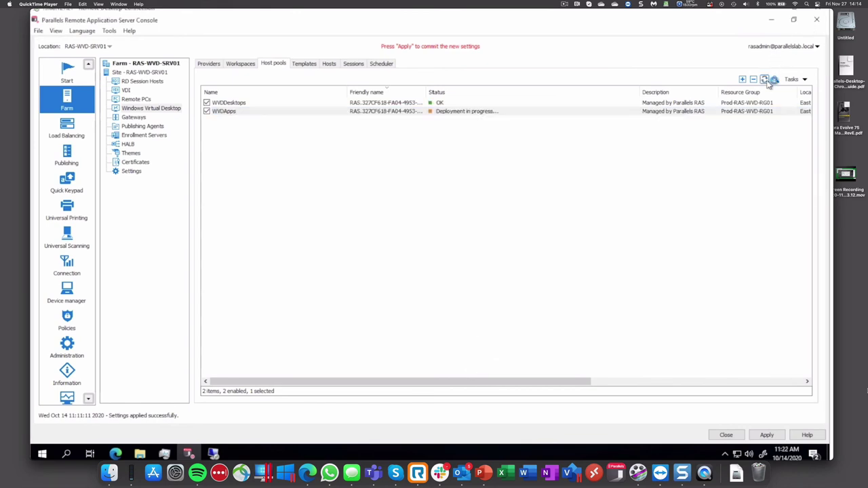
pyautogui.click(764, 80)
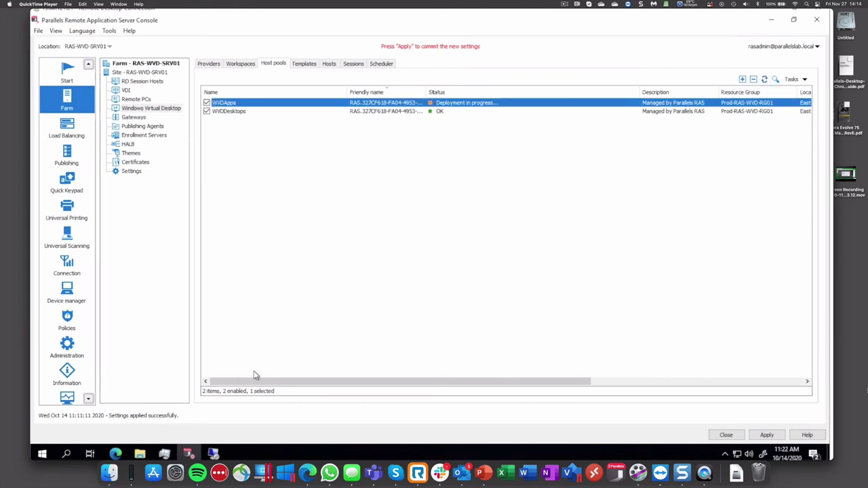
# Step: Switch to the Azure portal, filter the PROD-RAS-WVD-RG01 resource group by "wvdap", and open the WVDApps host pool
pyautogui.click(115, 454)
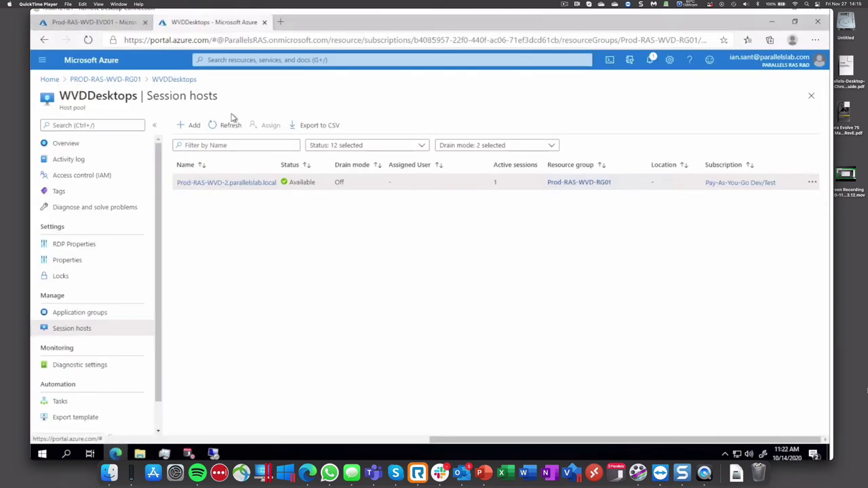
pyautogui.click(132, 80)
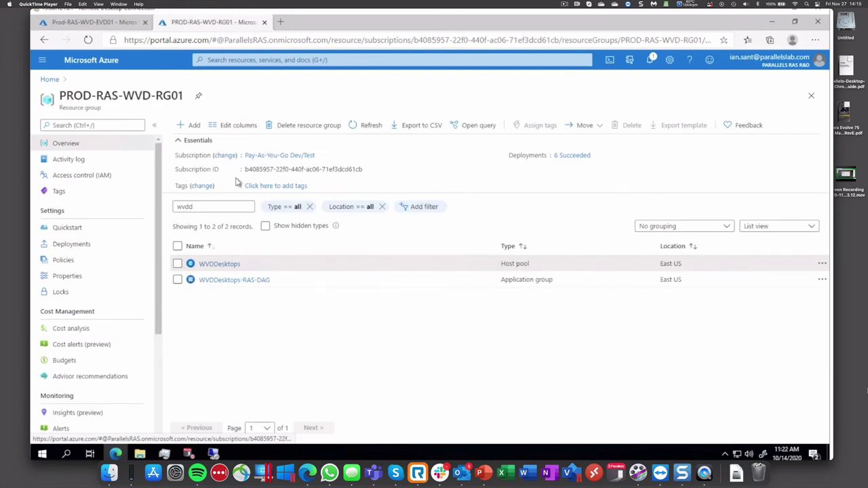
pyautogui.doubleClick(226, 204)
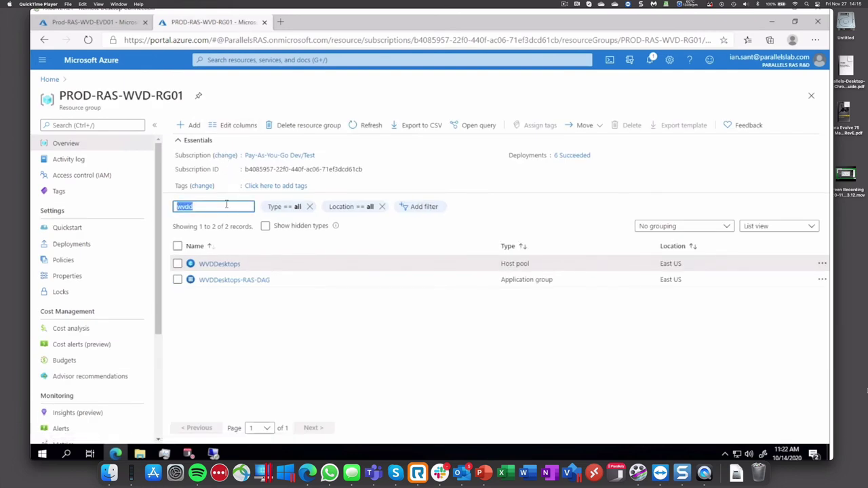
pyautogui.write('wvdap')
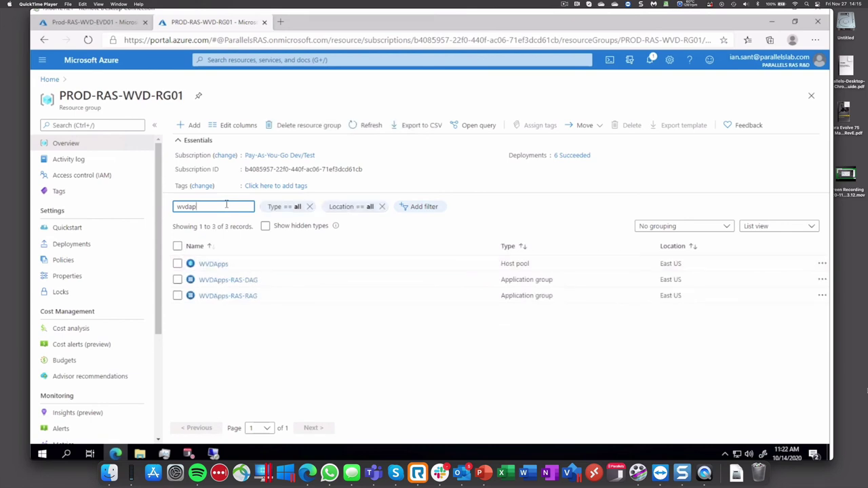
pyautogui.click(219, 264)
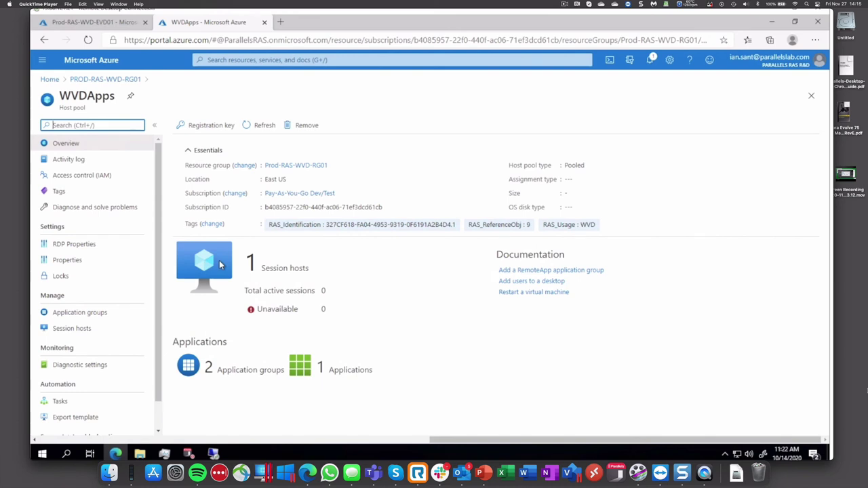
# Step: Check the user assignments of the WVDApps-RAS-DAG and WVDApps-RAS-RAG application groups, then view the host pool's session hosts
pyautogui.click(82, 318)
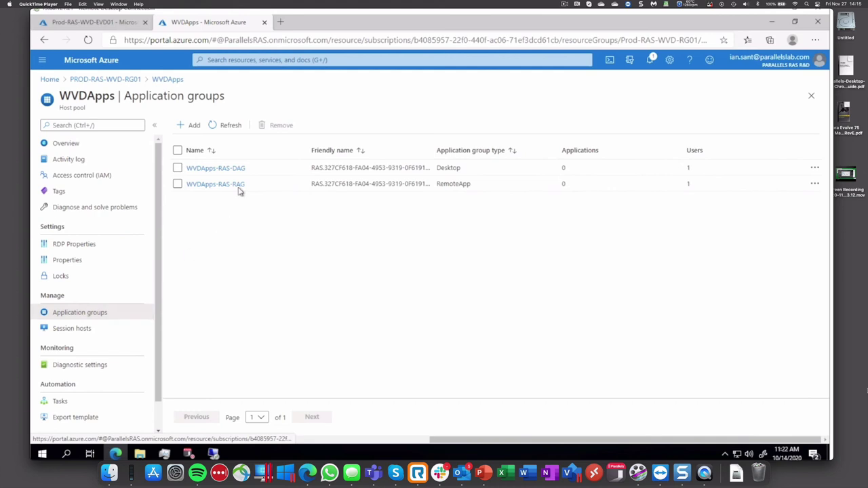
pyautogui.click(229, 168)
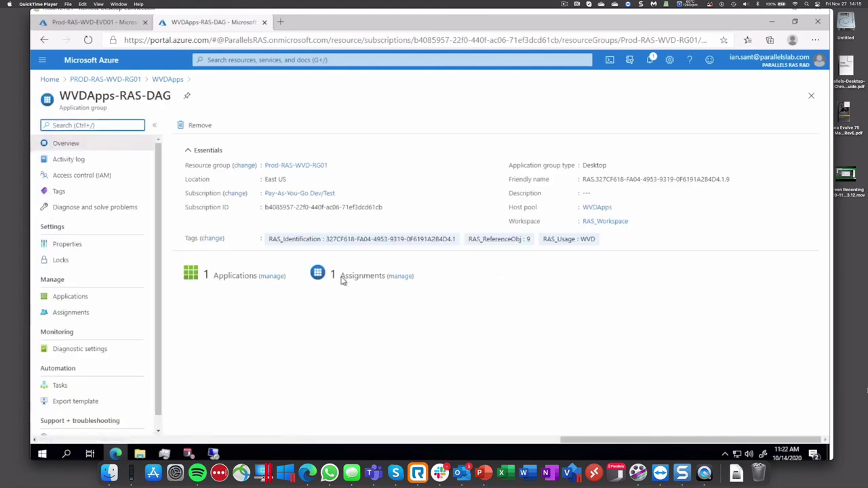
pyautogui.click(400, 272)
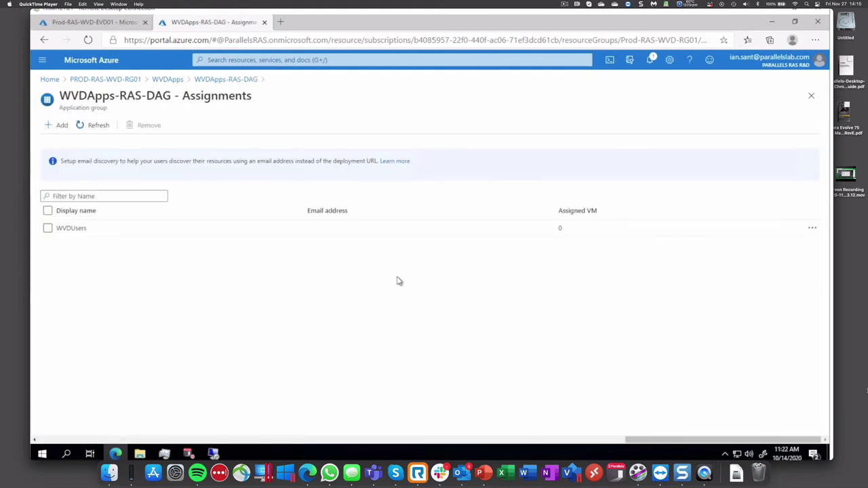
pyautogui.click(168, 79)
pyautogui.click(216, 185)
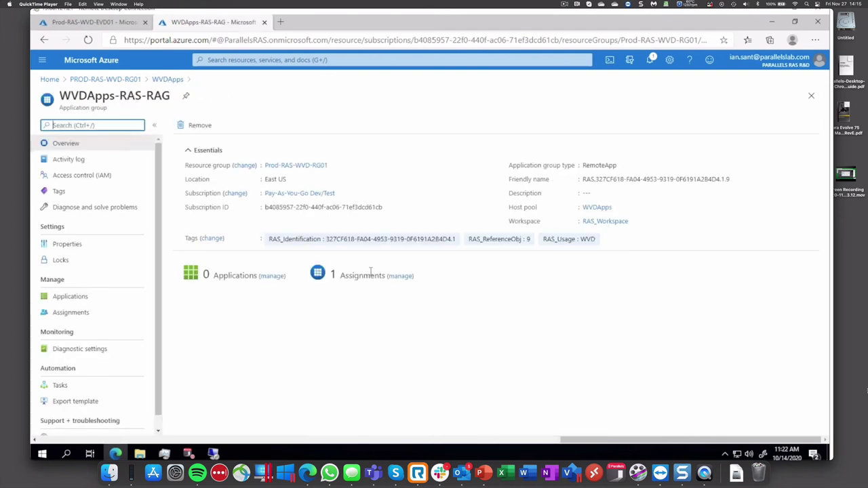
pyautogui.click(404, 275)
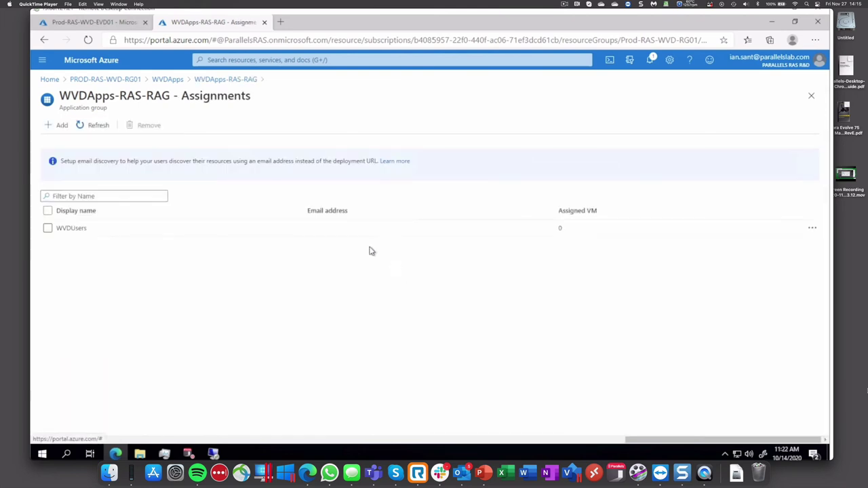
pyautogui.click(165, 80)
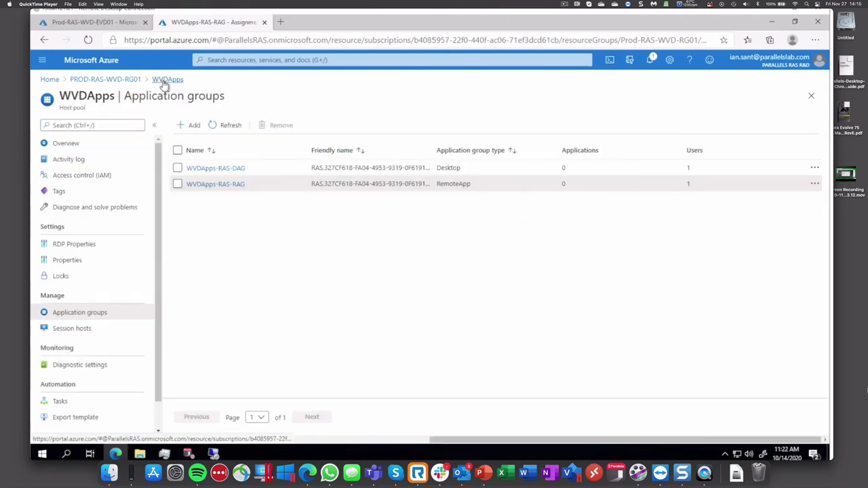
pyautogui.click(77, 329)
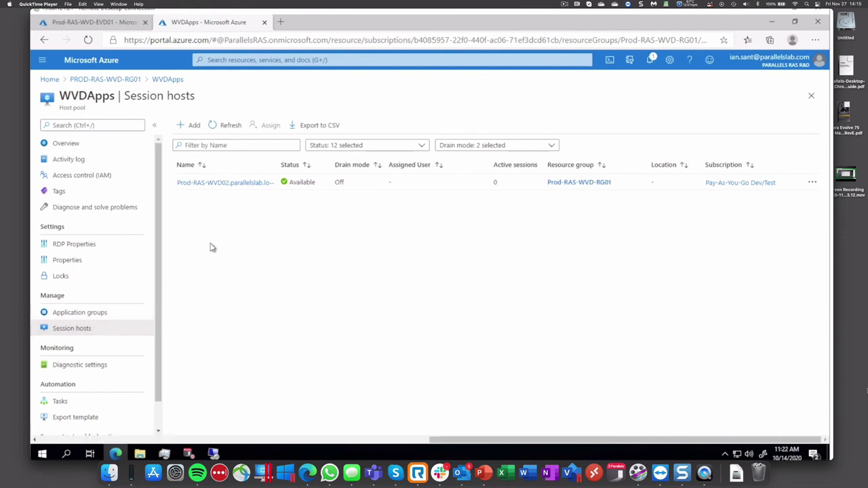
# Step: Switch back to the Parallels RAS console and start publishing an application with Windows Virtual Desktop as the source
pyautogui.click(190, 454)
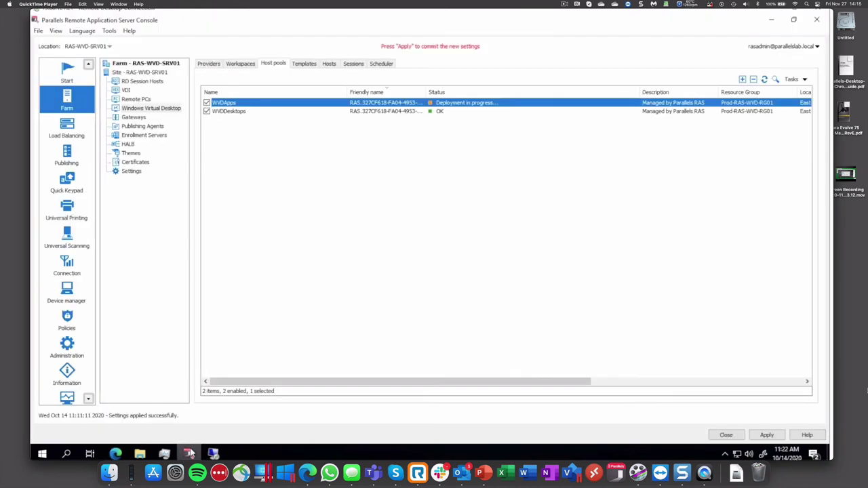
pyautogui.click(73, 160)
pyautogui.click(120, 398)
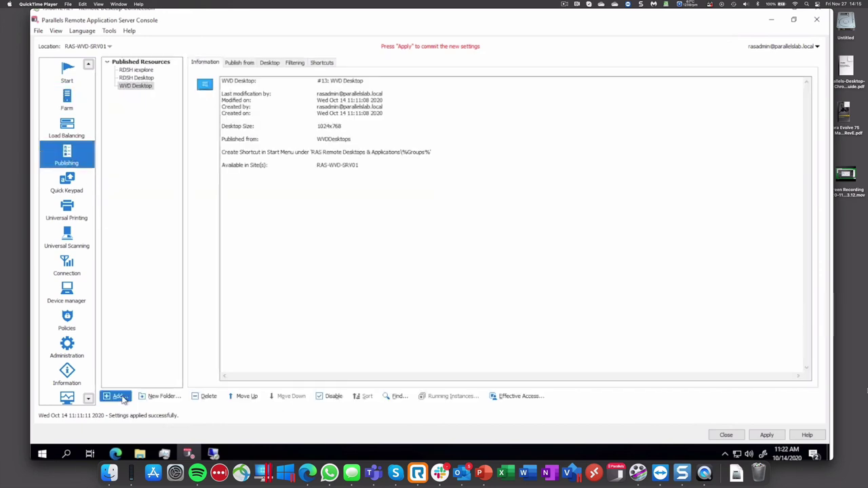
pyautogui.click(484, 381)
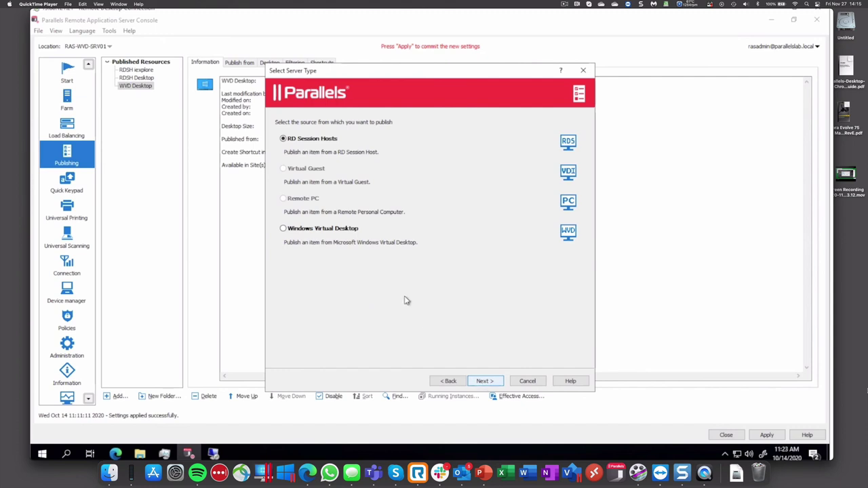
pyautogui.click(338, 230)
pyautogui.click(482, 380)
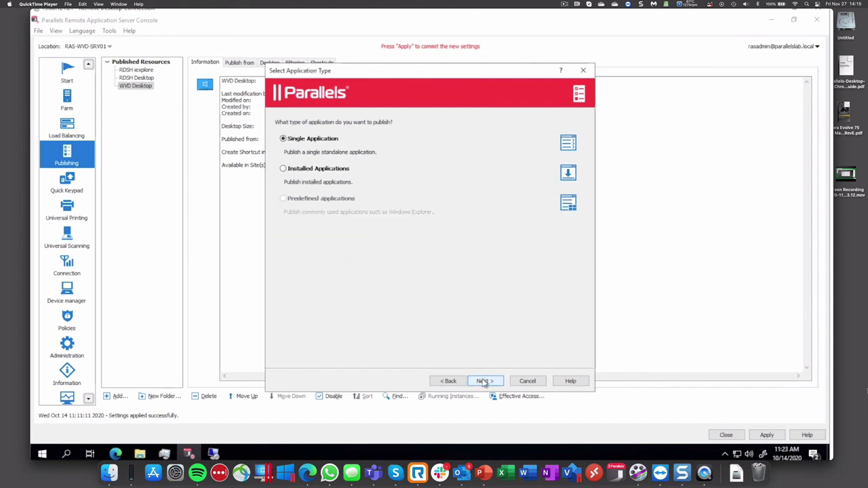
# Step: Choose Installed Applications as the application type and select Word for publishing
pyautogui.click(343, 174)
pyautogui.click(493, 383)
pyautogui.click(483, 380)
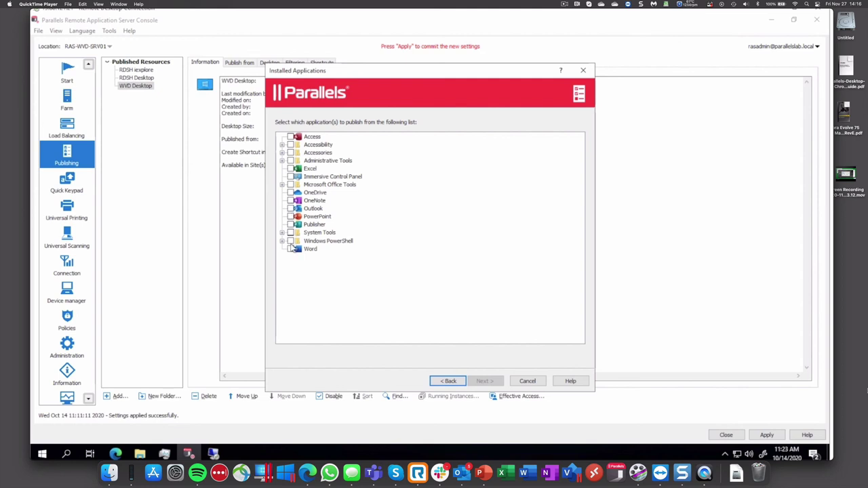
pyautogui.click(290, 249)
pyautogui.click(481, 383)
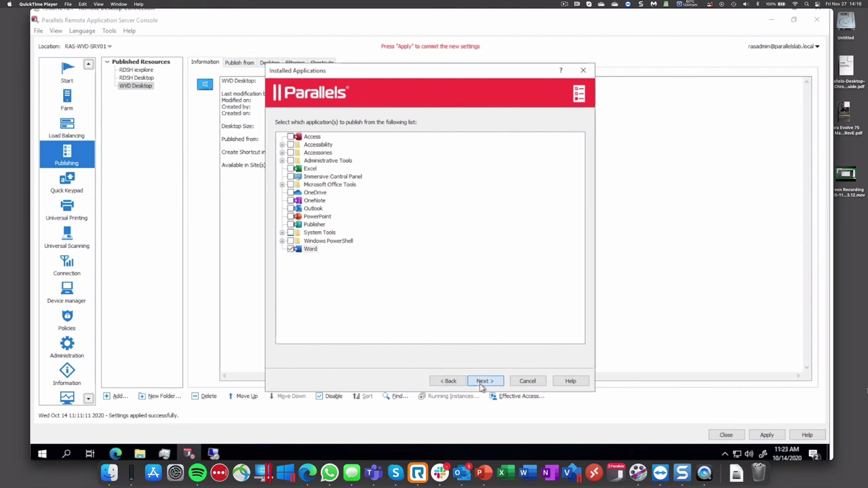
# Step: Finish publishing Word from the installed applications list and apply the new settings to the farm
pyautogui.click(481, 382)
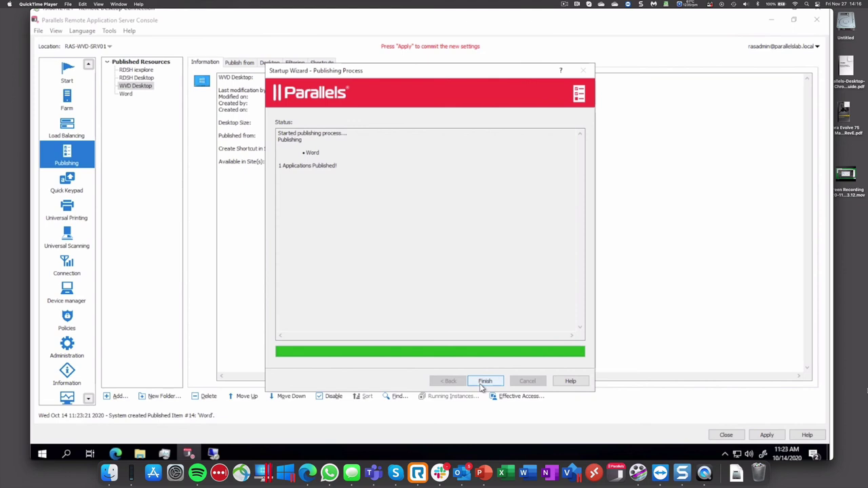
pyautogui.click(484, 382)
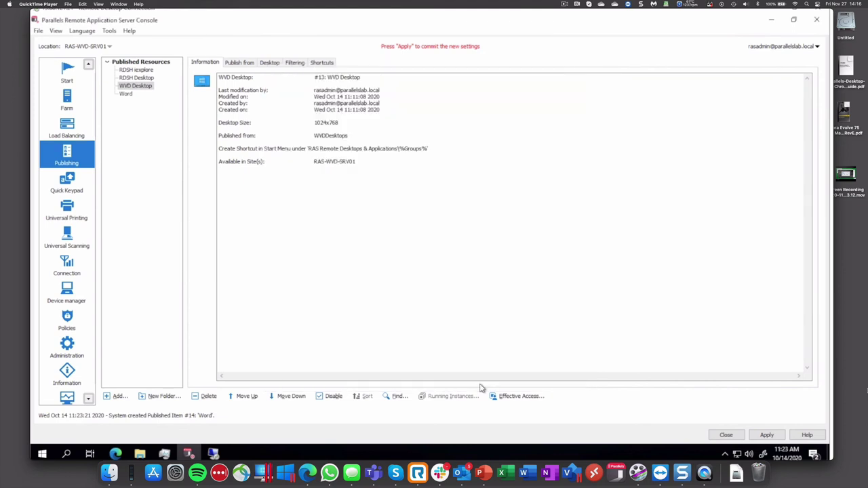
pyautogui.click(766, 435)
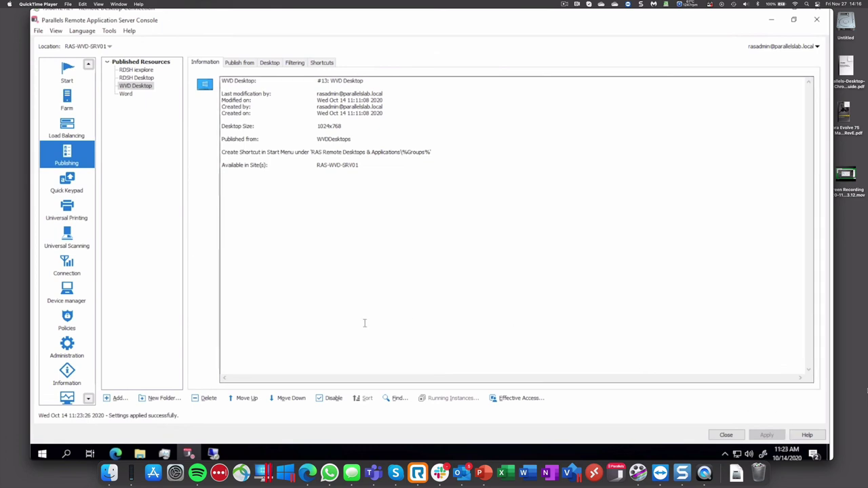
# Step: Switch to Parallels Client in the RASClient remote session and refresh the Parallels-RAS-WVD connection
pyautogui.click(213, 453)
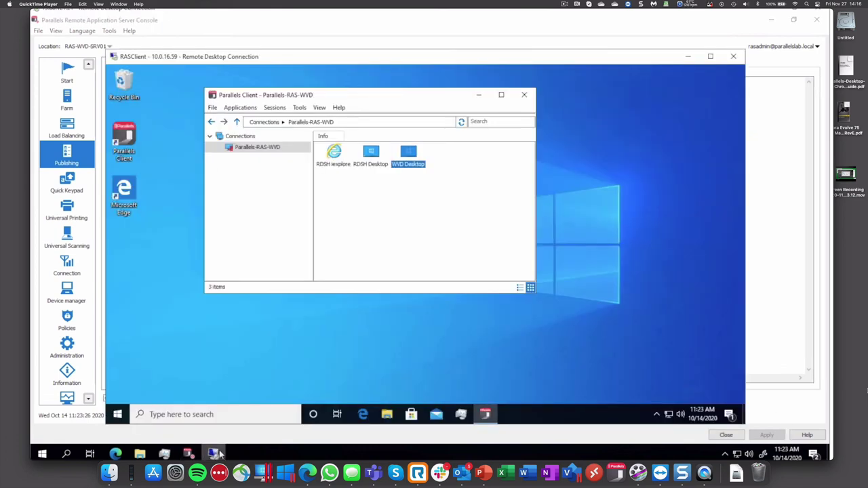
pyautogui.rightClick(291, 153)
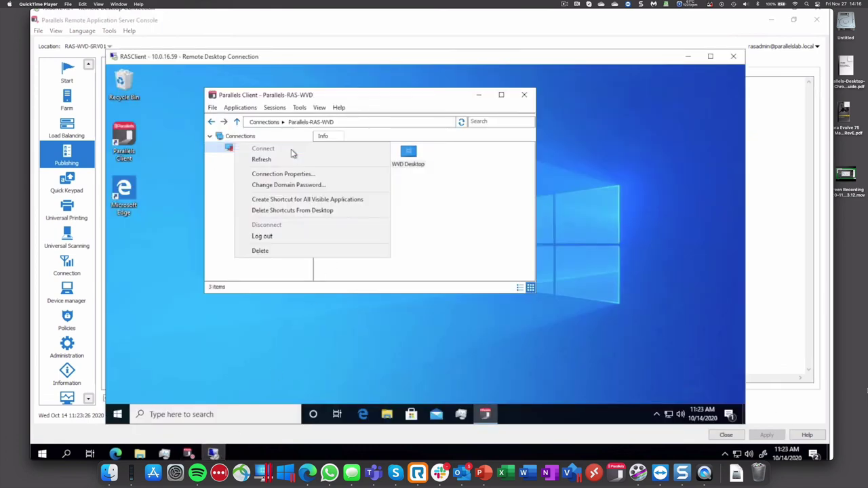
pyautogui.click(293, 161)
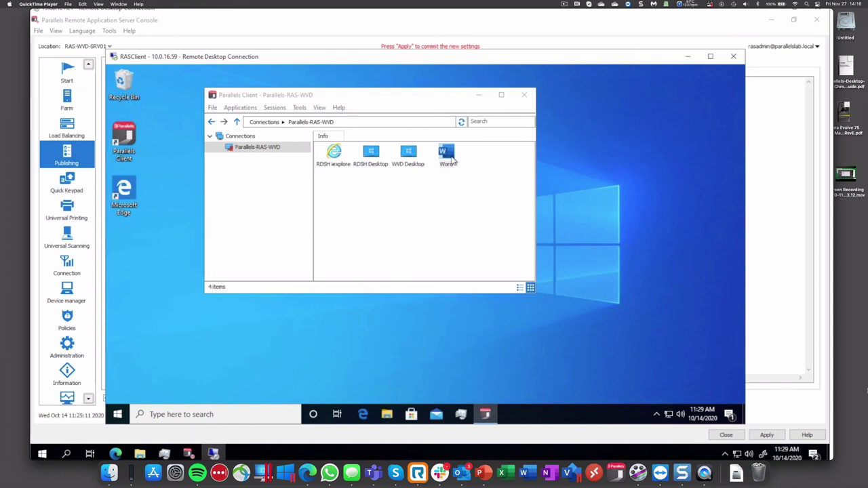
# Step: Launch the published Word application and enter the WVD user's account password to connect
pyautogui.doubleClick(451, 159)
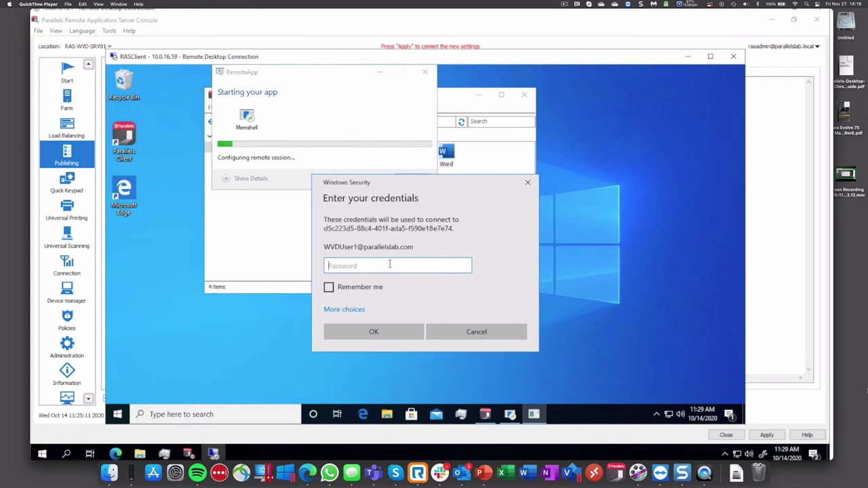
pyautogui.write('•••••••••')
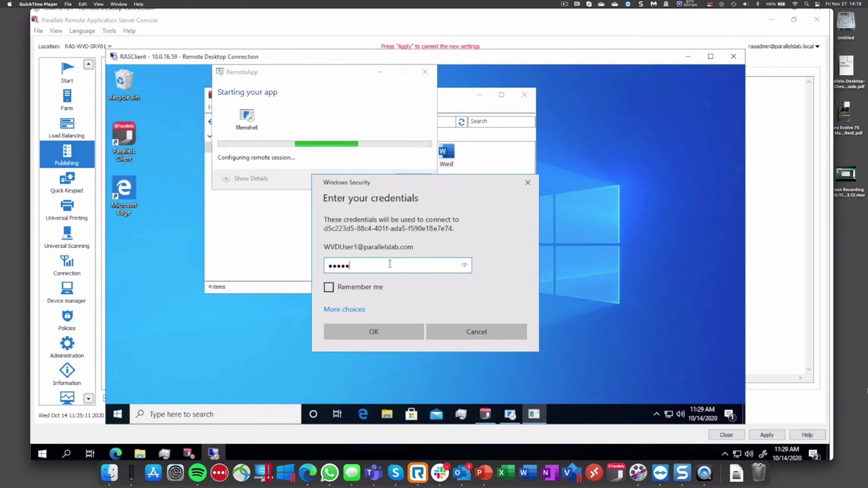
pyautogui.press('Return')
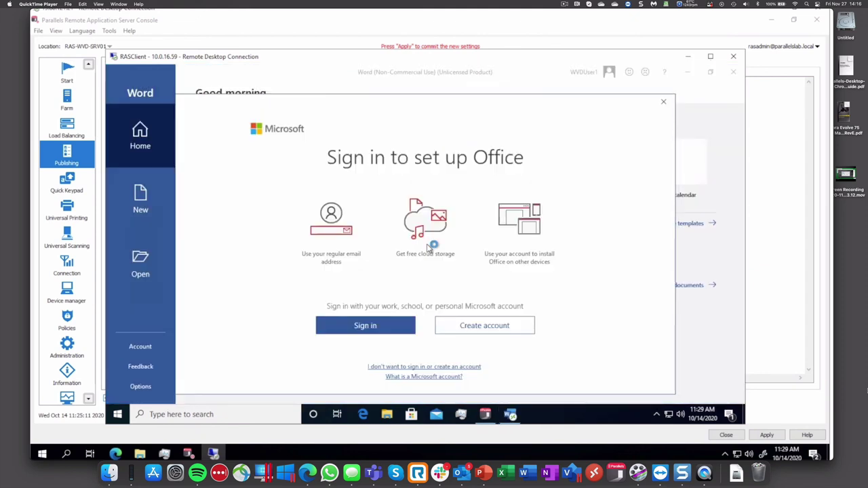
# Step: Dismiss the Office sign-in prompt in Word and create a document from the Blue grey resume template
pyautogui.click(663, 101)
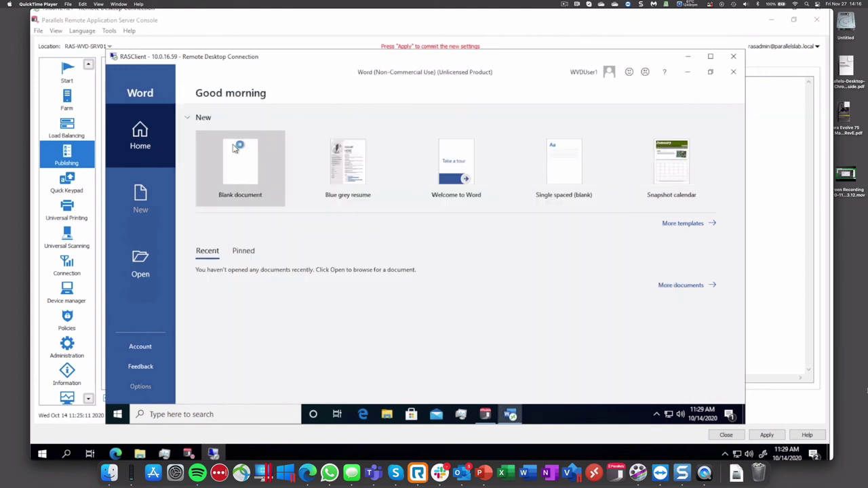
pyautogui.click(347, 169)
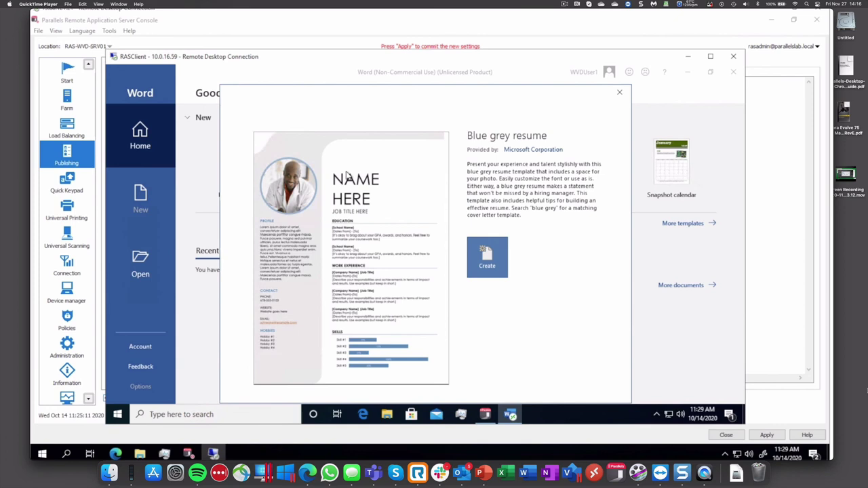
pyautogui.click(485, 264)
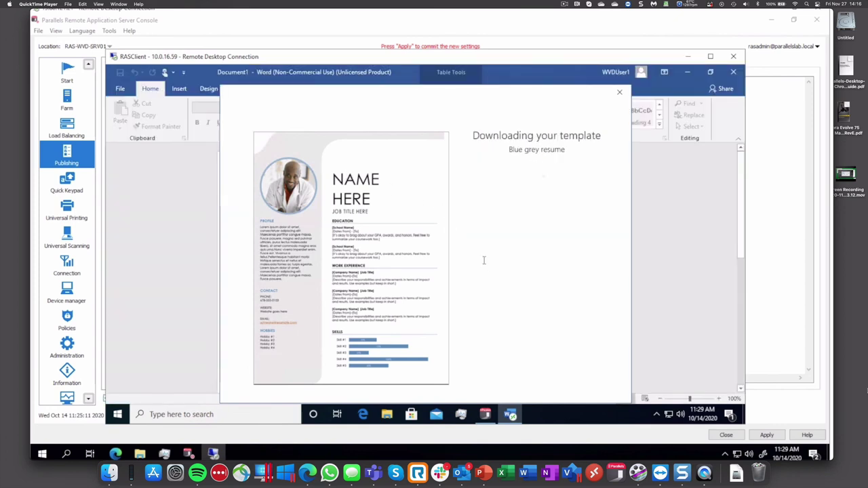
# Step: Switch back to Parallels Client, launch RDSH iexplore alongside Word, and close both published applications
pyautogui.click(485, 415)
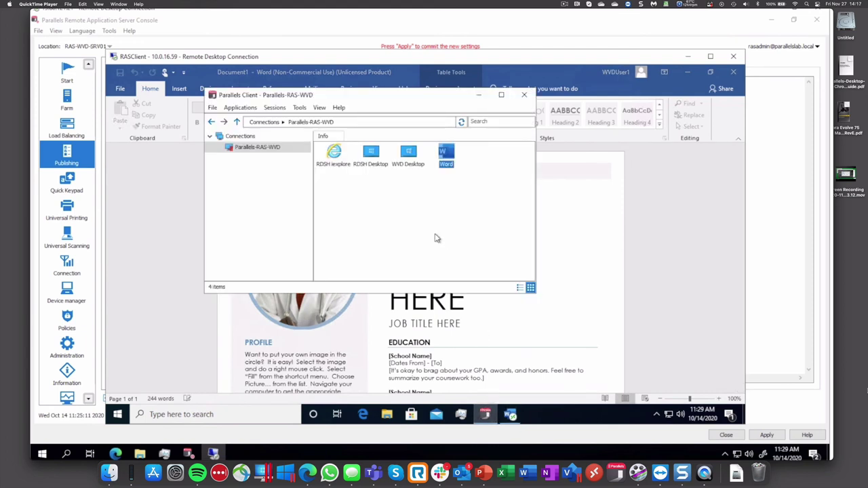
pyautogui.doubleClick(343, 159)
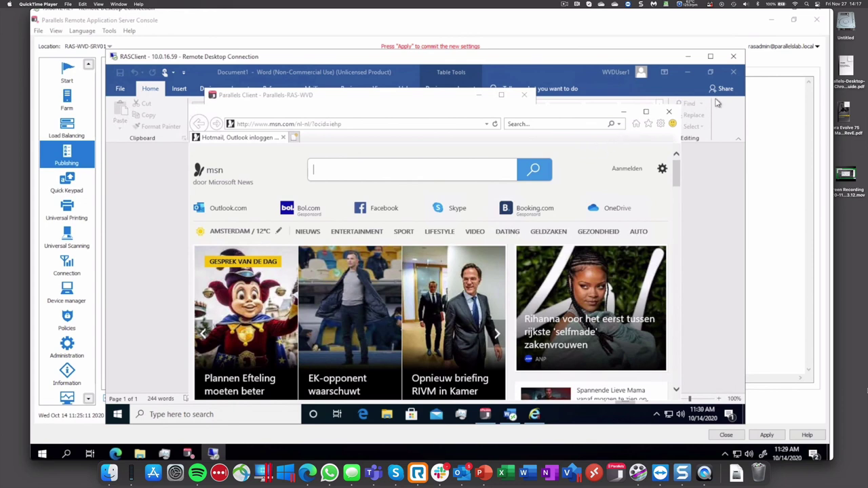
pyautogui.click(668, 112)
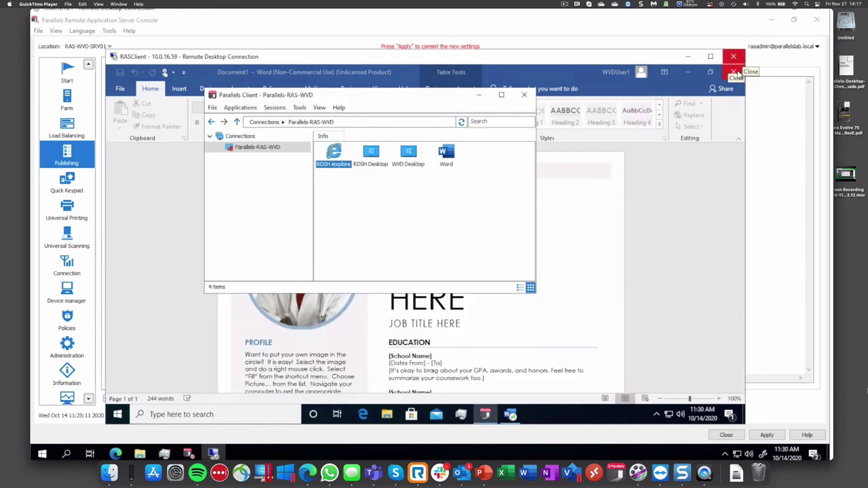
pyautogui.click(735, 73)
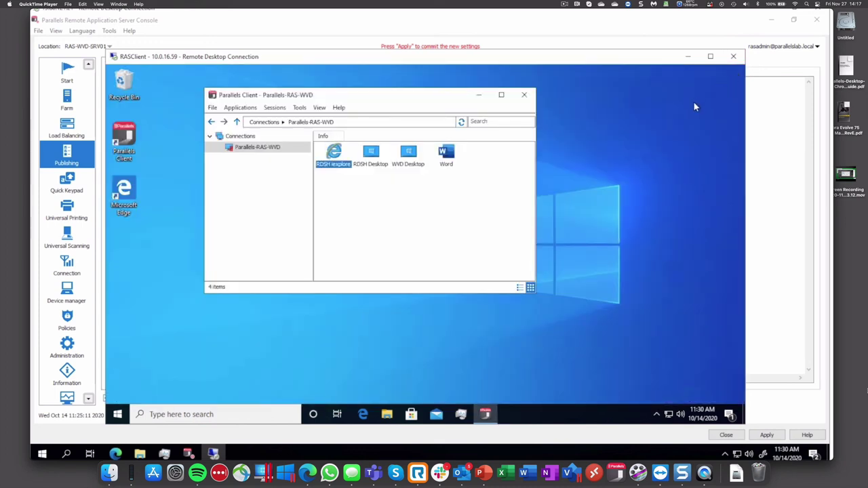